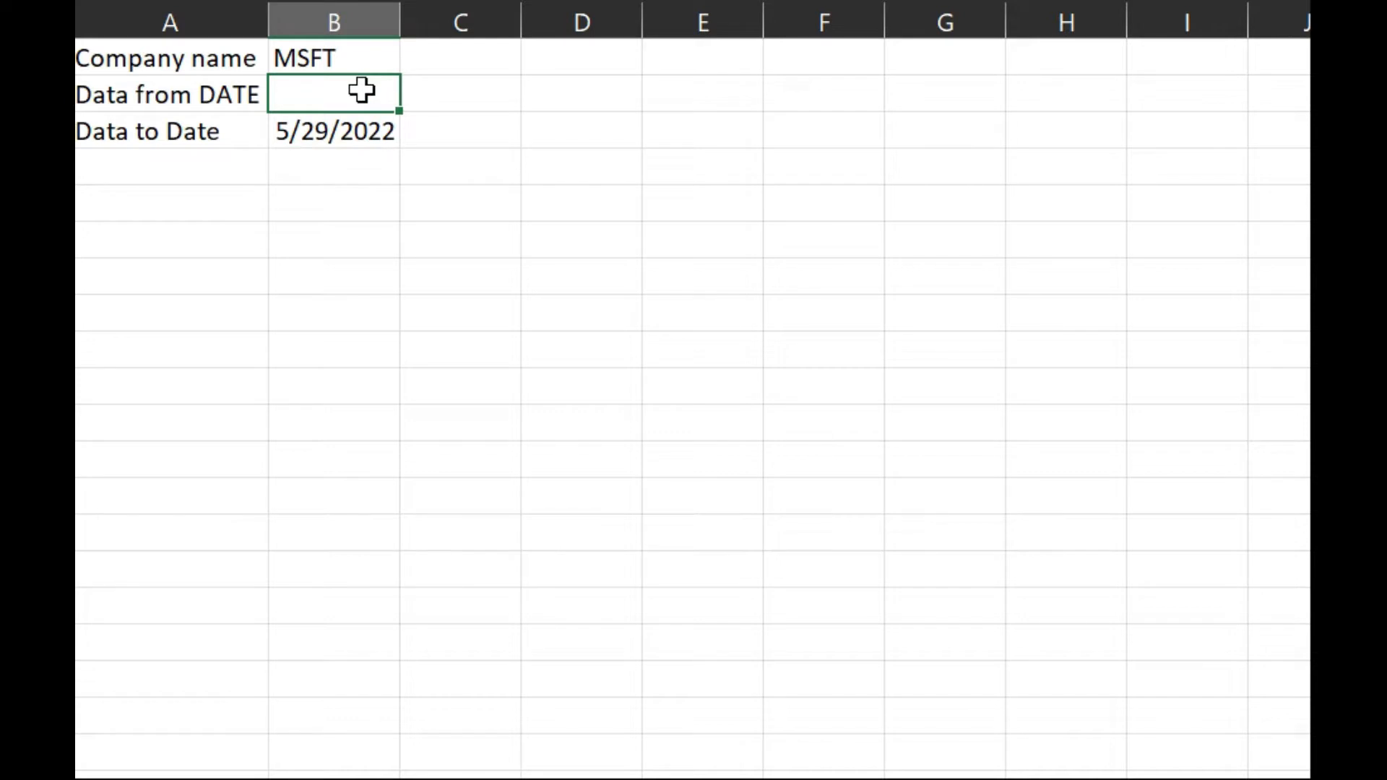
Enter the formula =B3-365 in cell B2 to calculate the Data from DATE value.
text(=TODAY())
key(BackSpace)
key(BackSpace)
key(BackSpace)
key(BackSpace)
key(BackSpace)
key(BackSpace)
key(BackSpace)
key(Down)
text(-365)
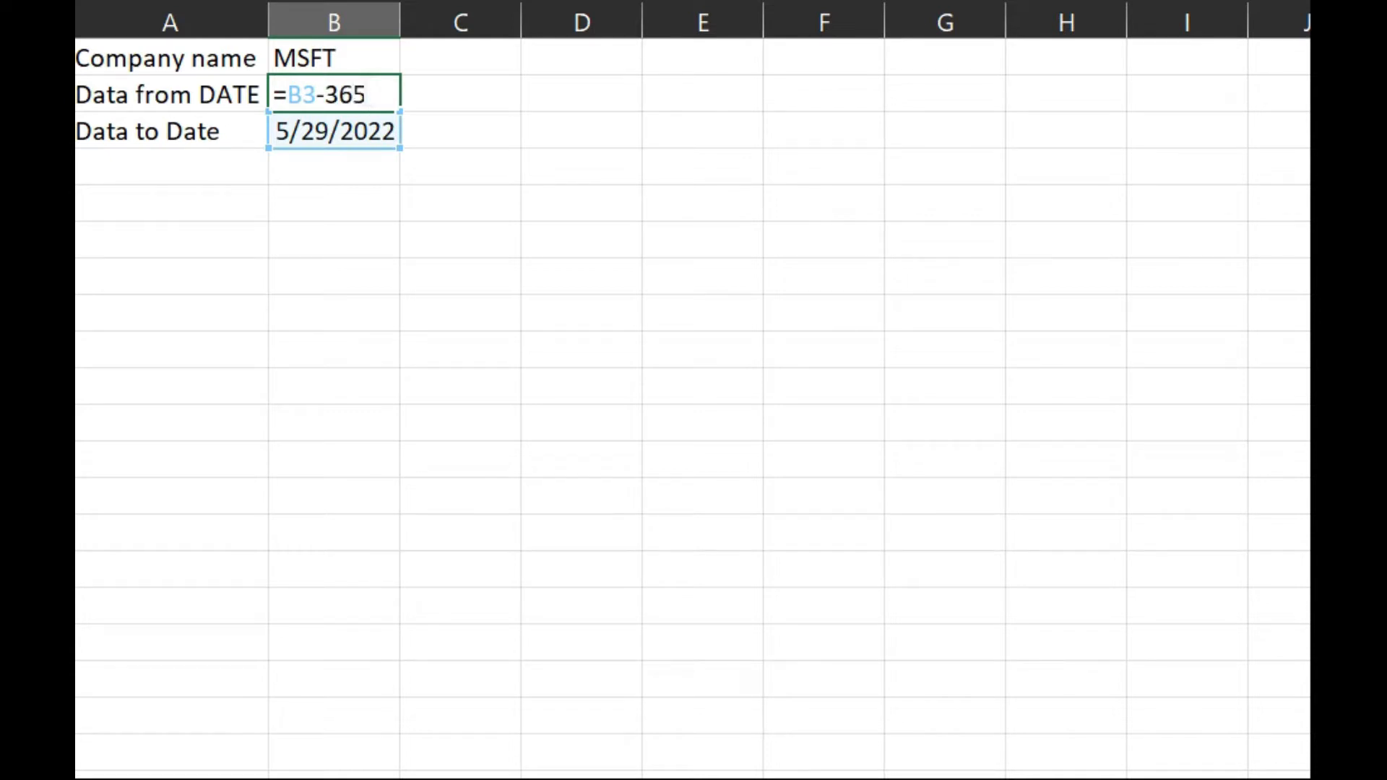
key(Return)
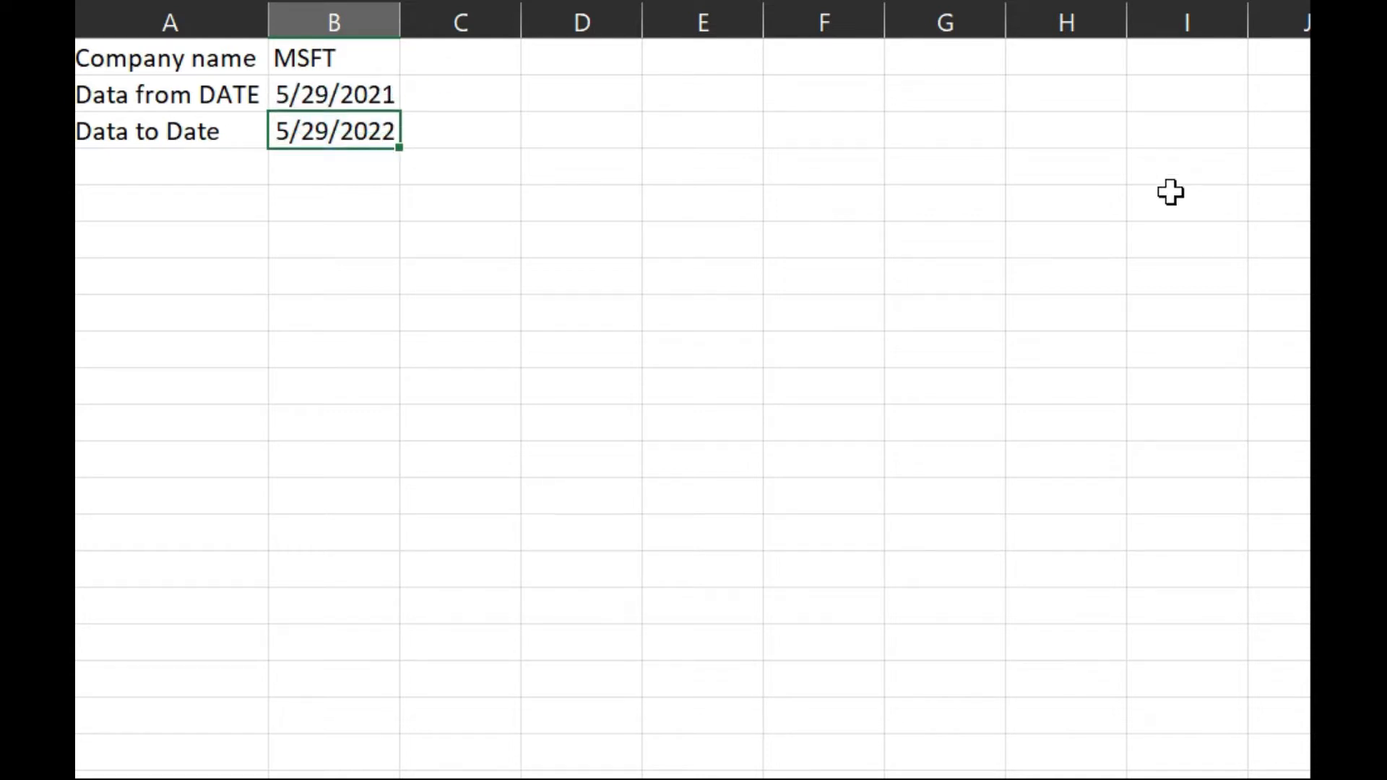
Format the dates in B2:B3 with the 14-Mar-12 date type.
drag(371, 94, 378, 133)
key(ctrl+1)
drag(1386, 0, 661, 49)
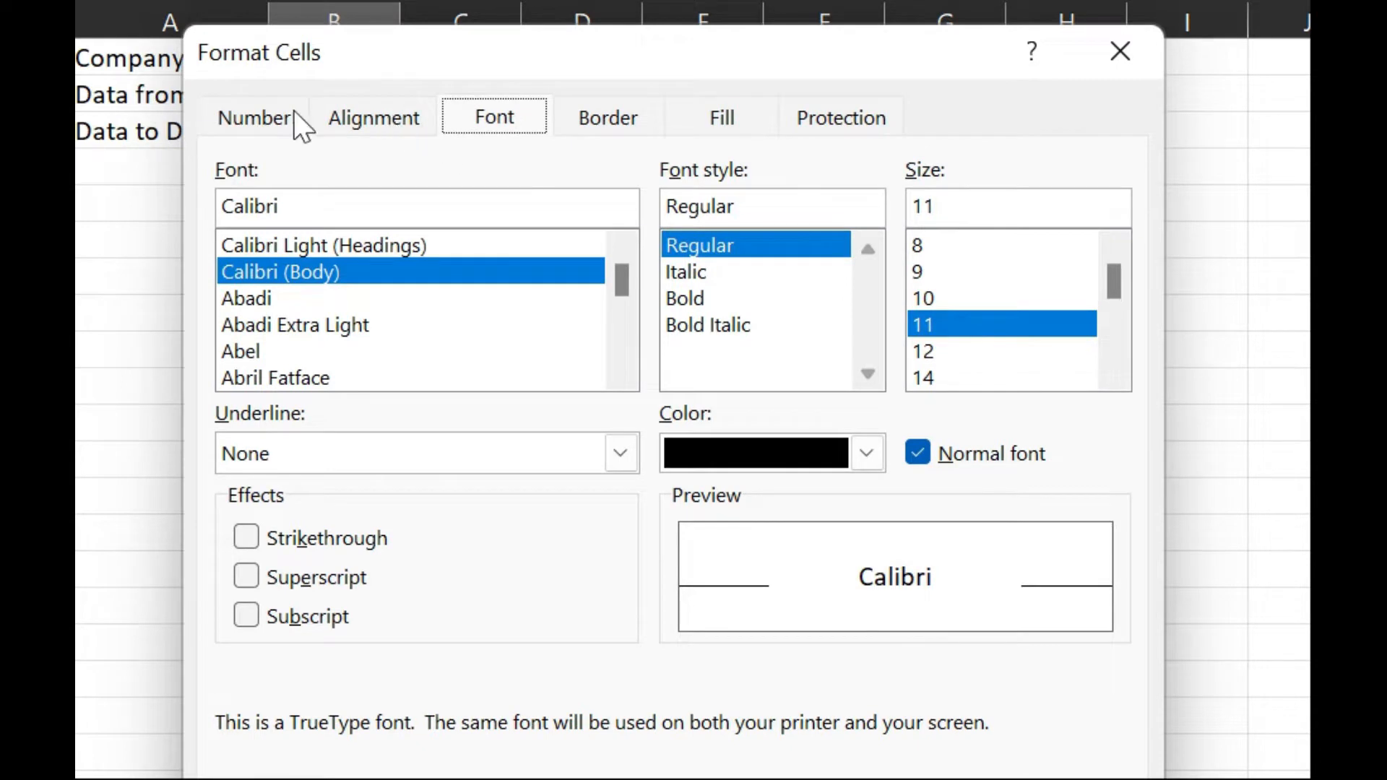
click(270, 112)
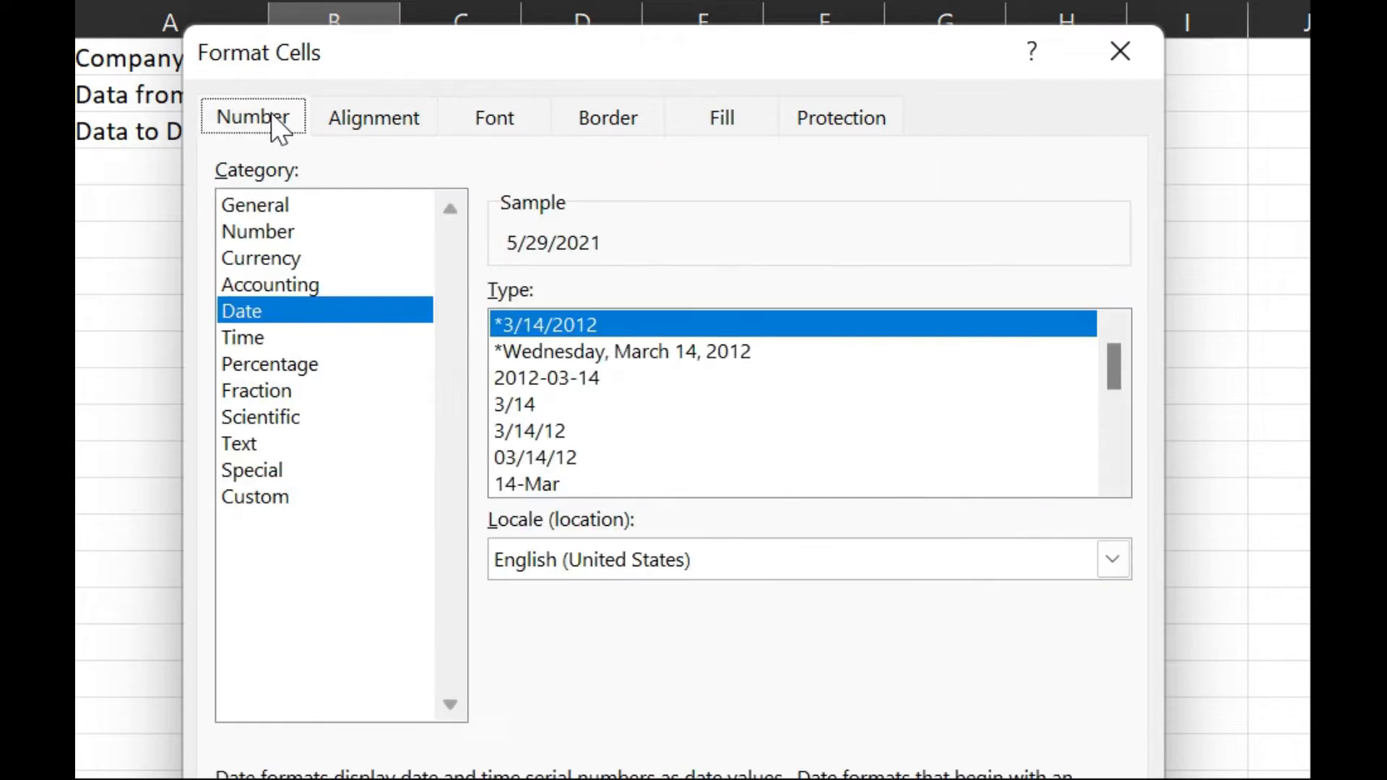
click(1113, 478)
click(1114, 478)
click(563, 464)
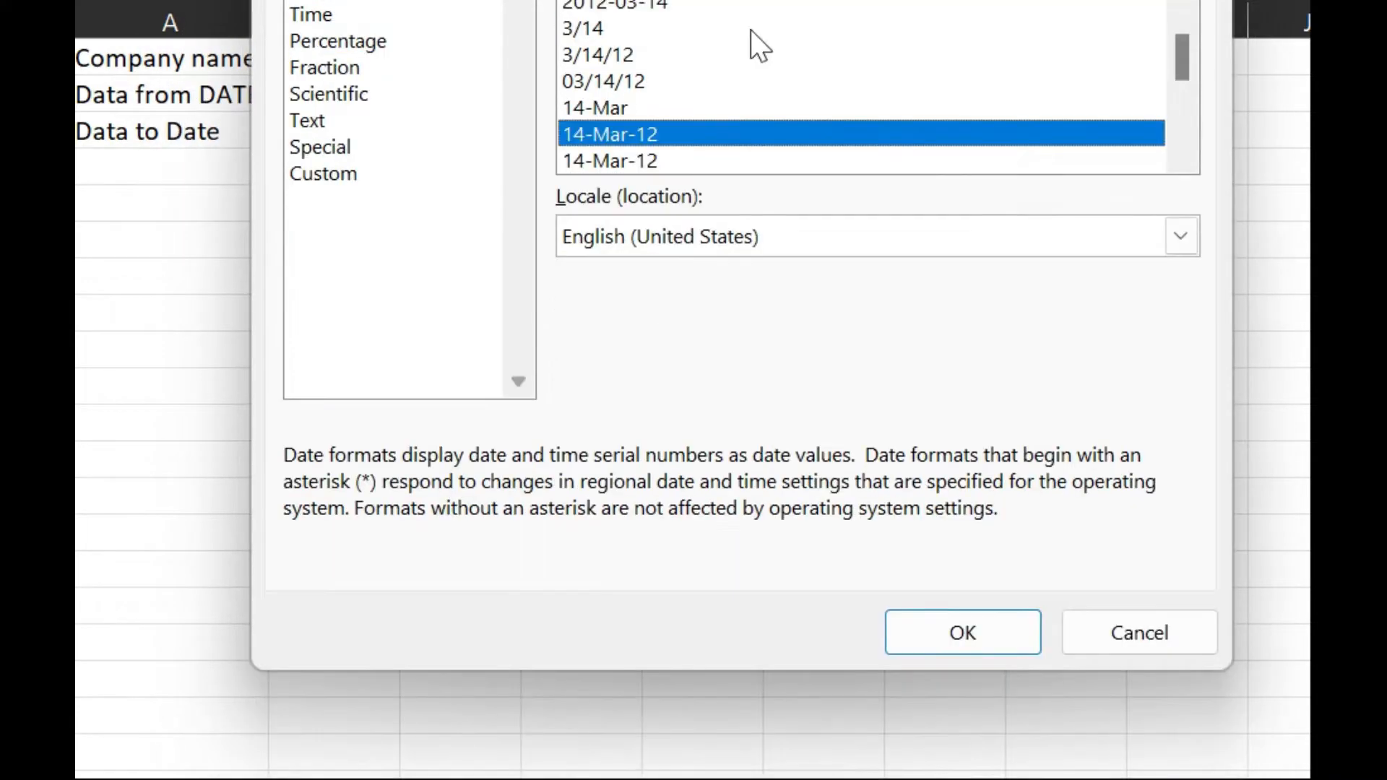
click(957, 633)
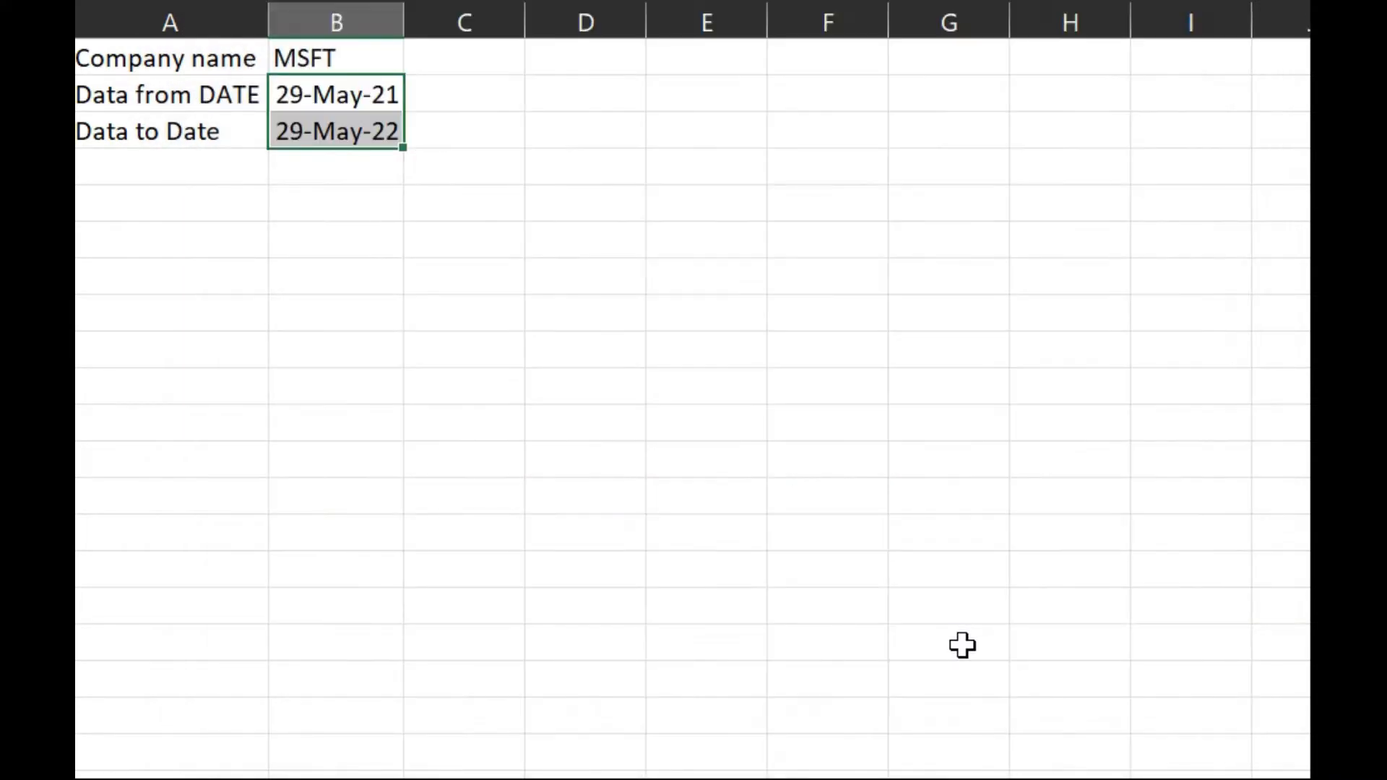
click(382, 236)
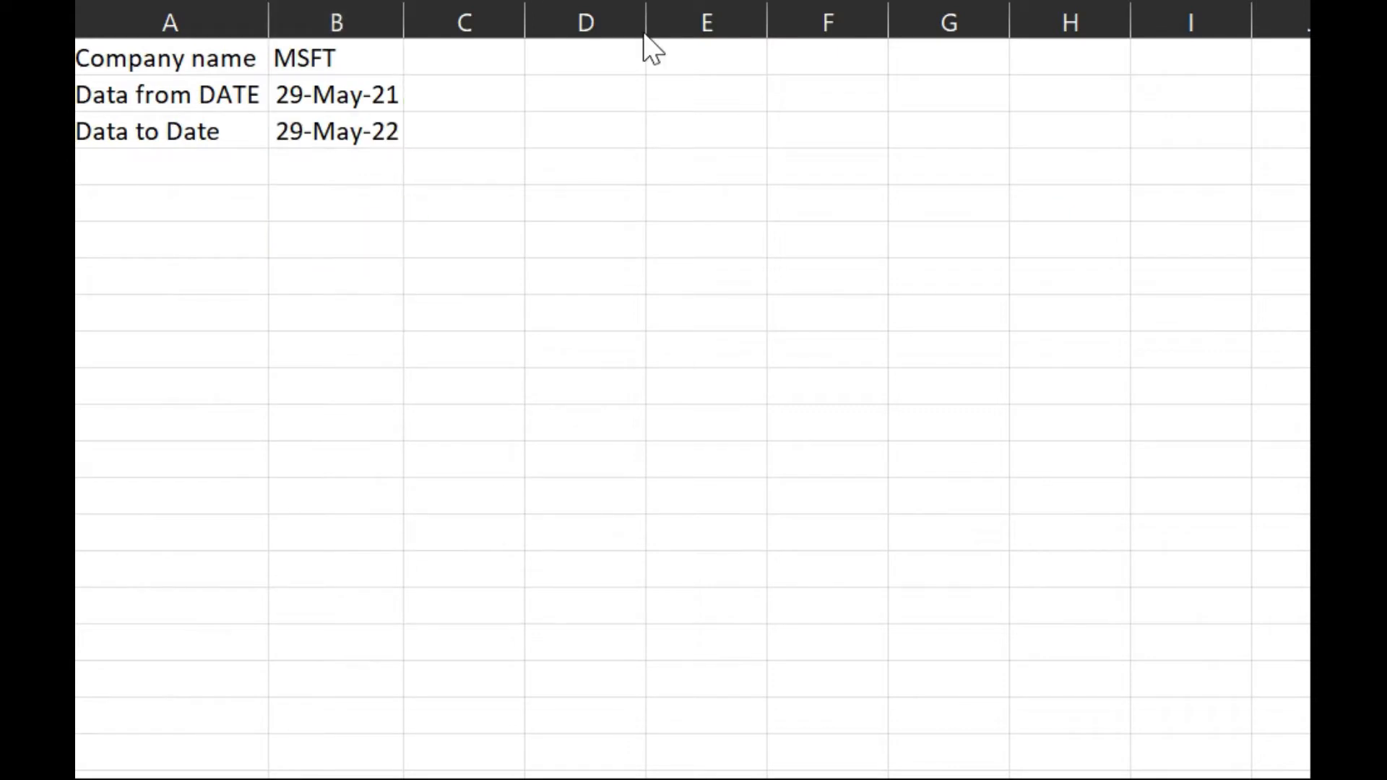
Enter =STOCKHISTORY(B1,B2,B3) in cell D1 and dismiss the spilled-formula tip.
click(572, 95)
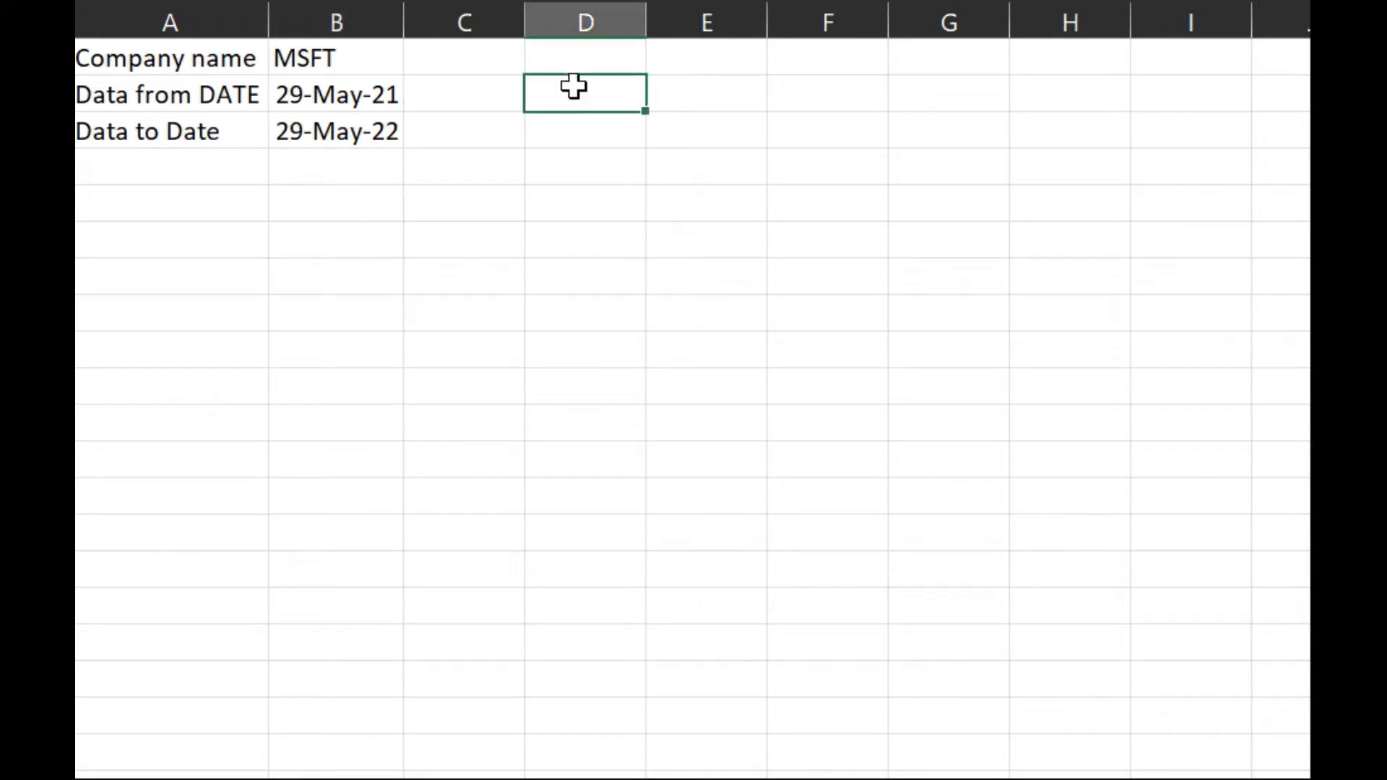
key(Up)
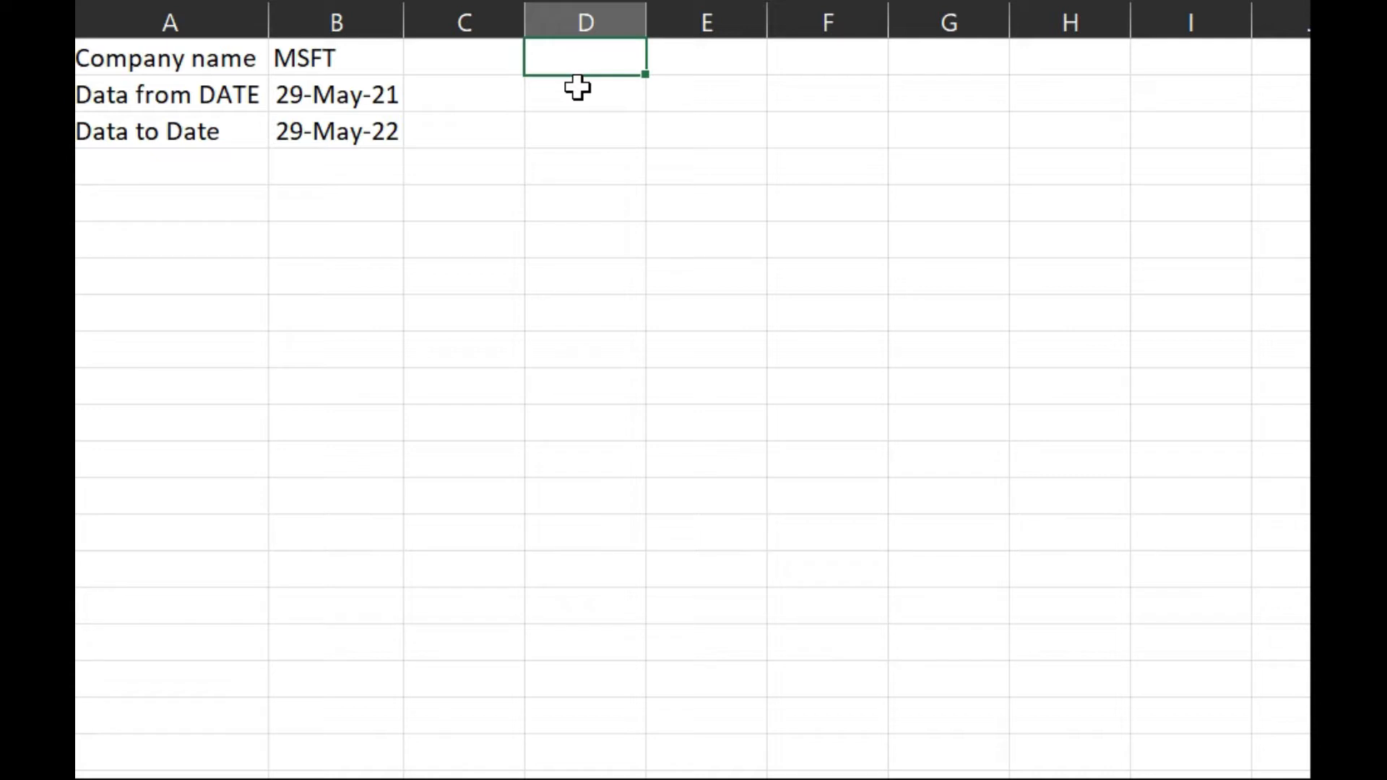
text(=STOCKH)
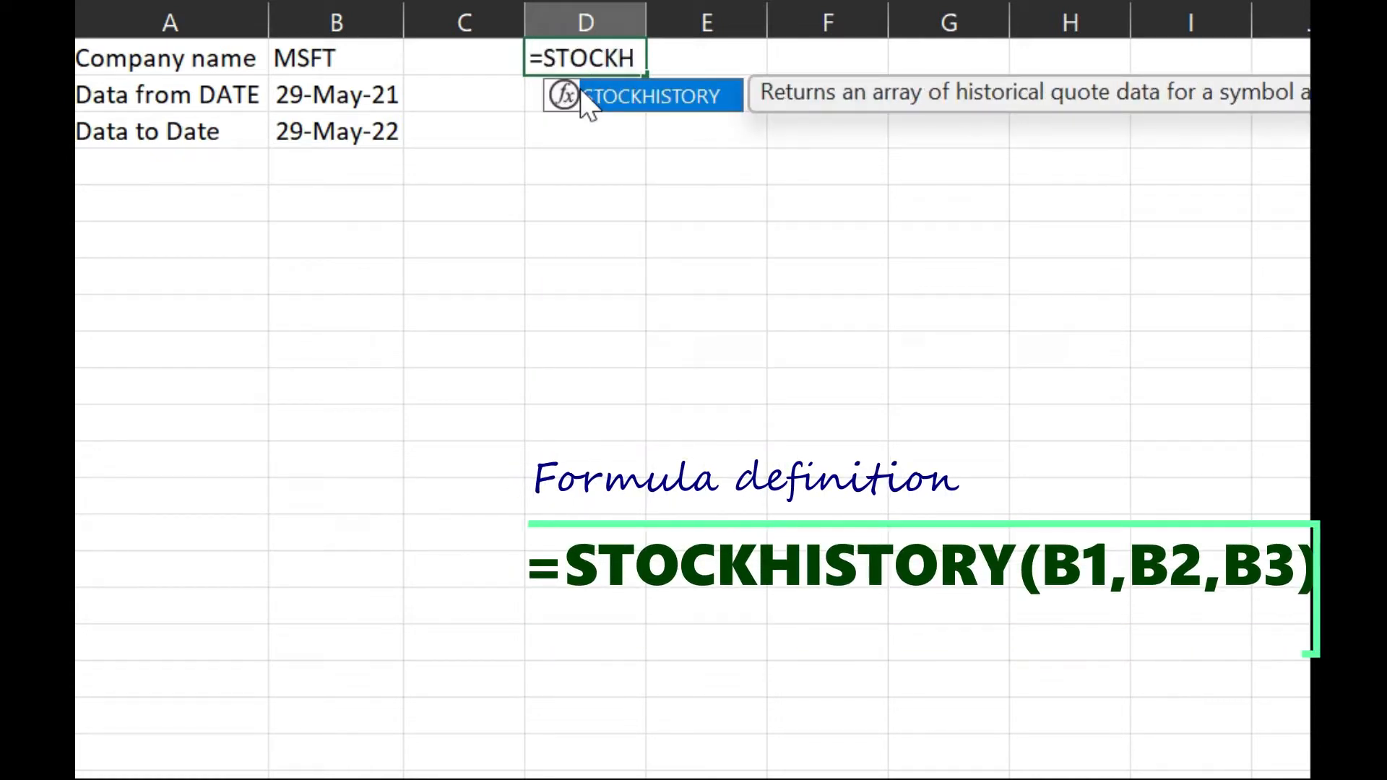
text(ISTORY)
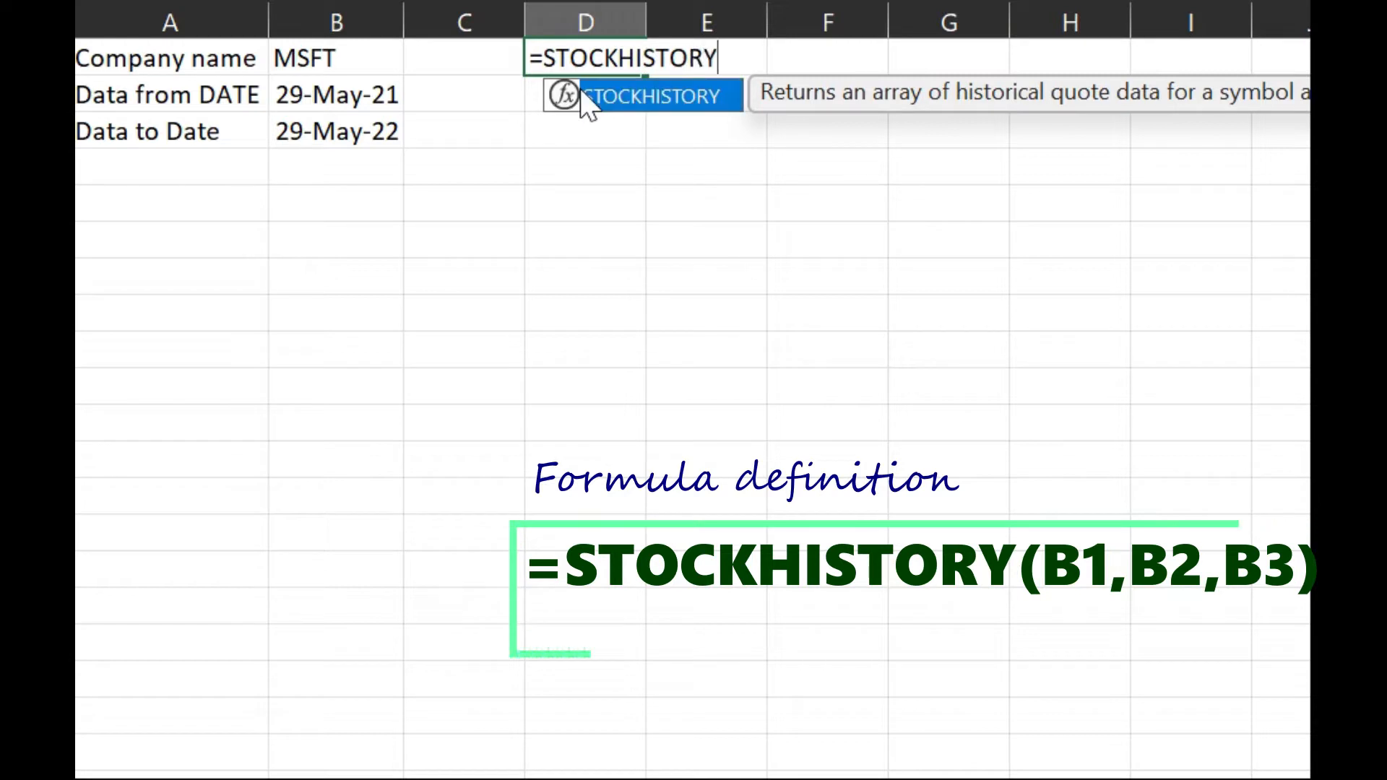
text(()
click(368, 58)
text(,)
click(345, 94)
text(,)
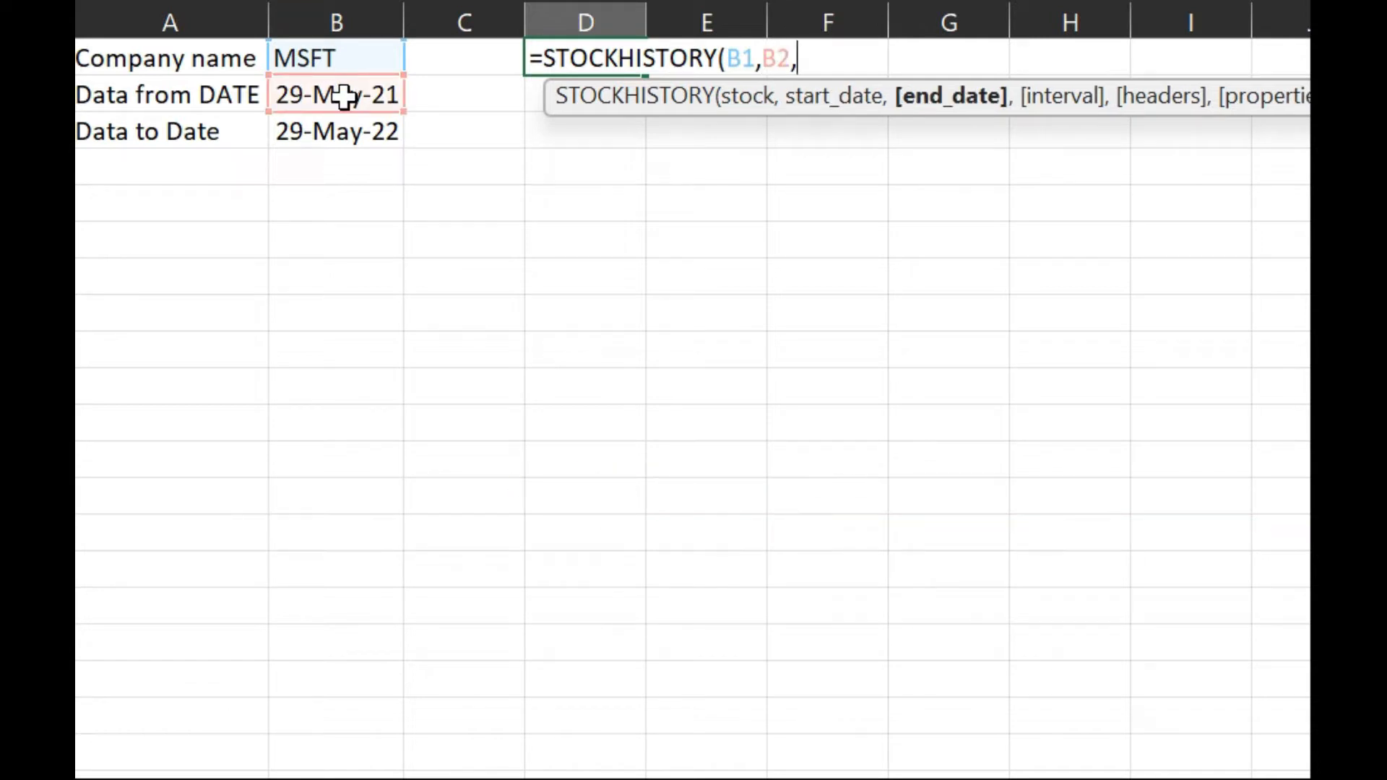
click(331, 140)
text())
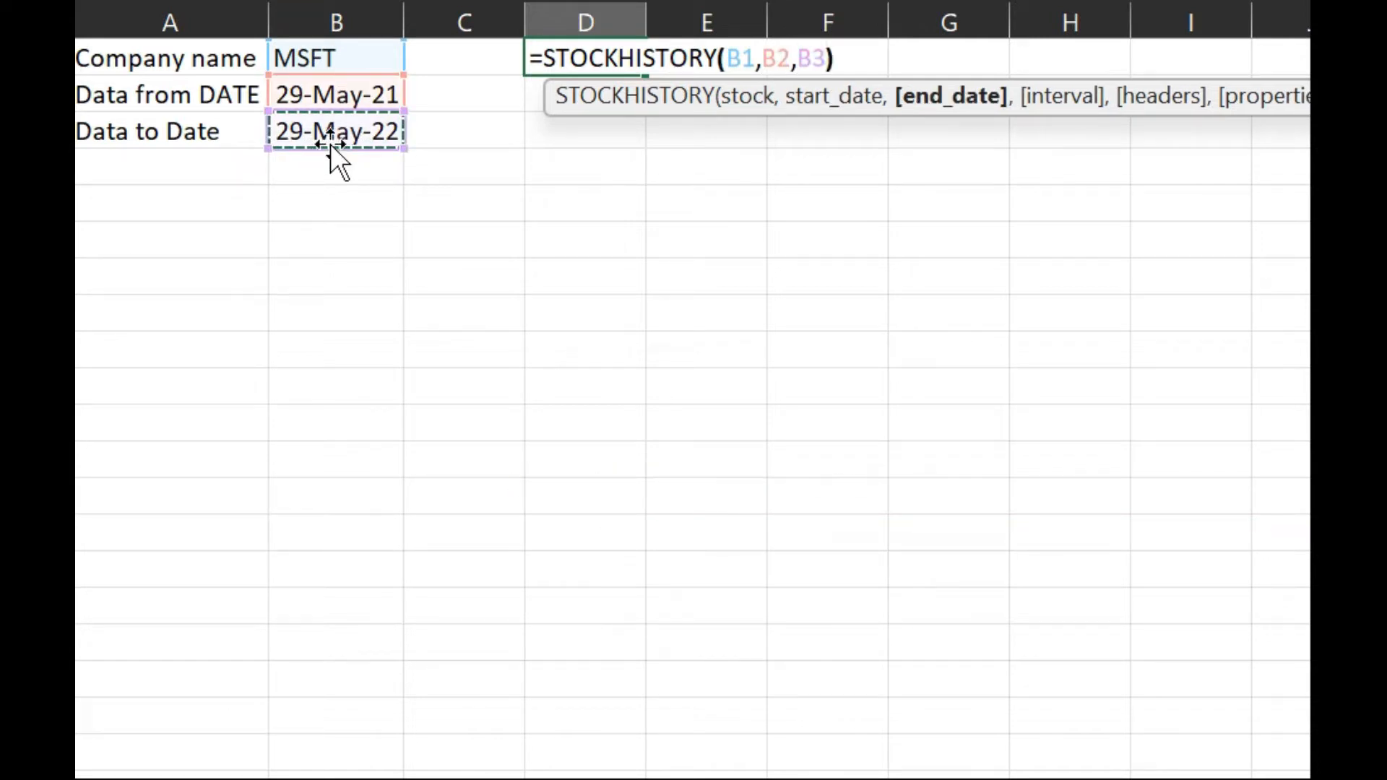
key(Return)
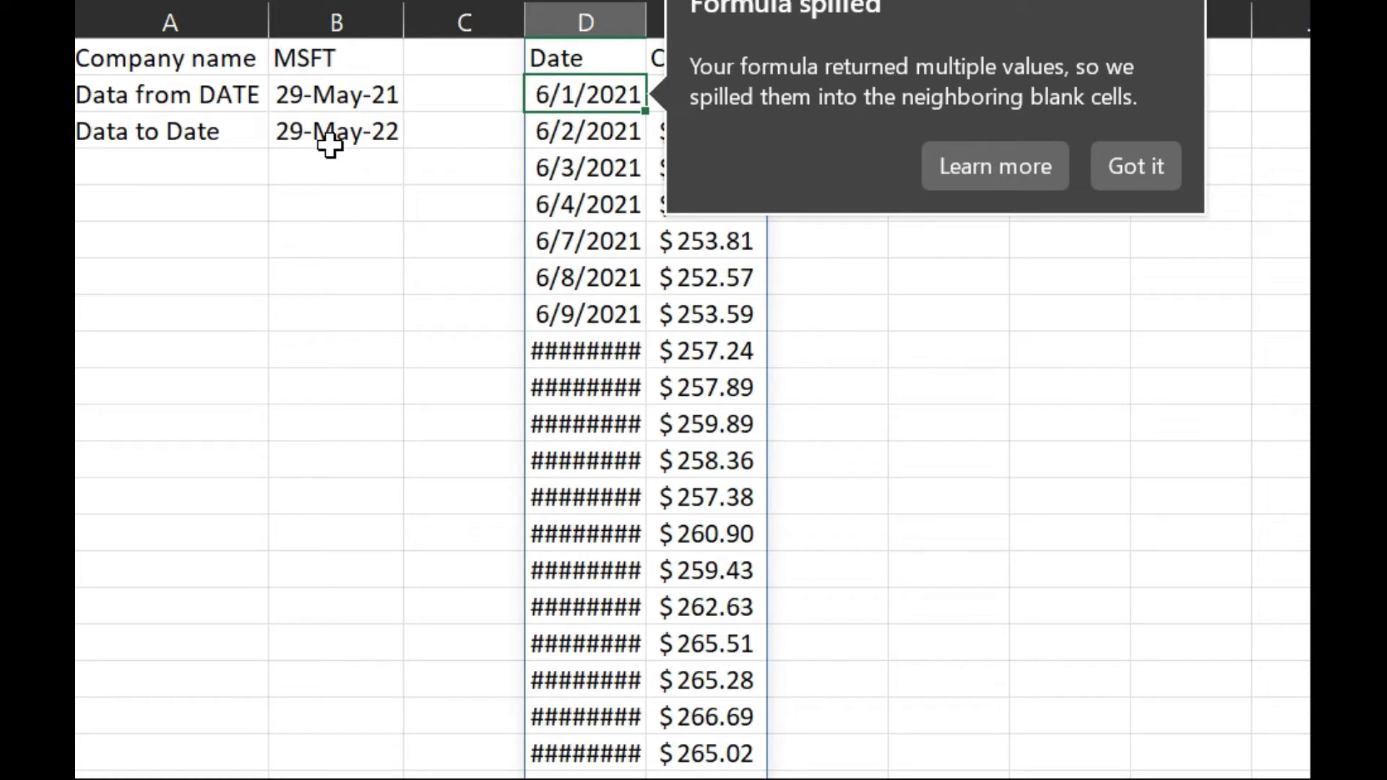
click(1137, 174)
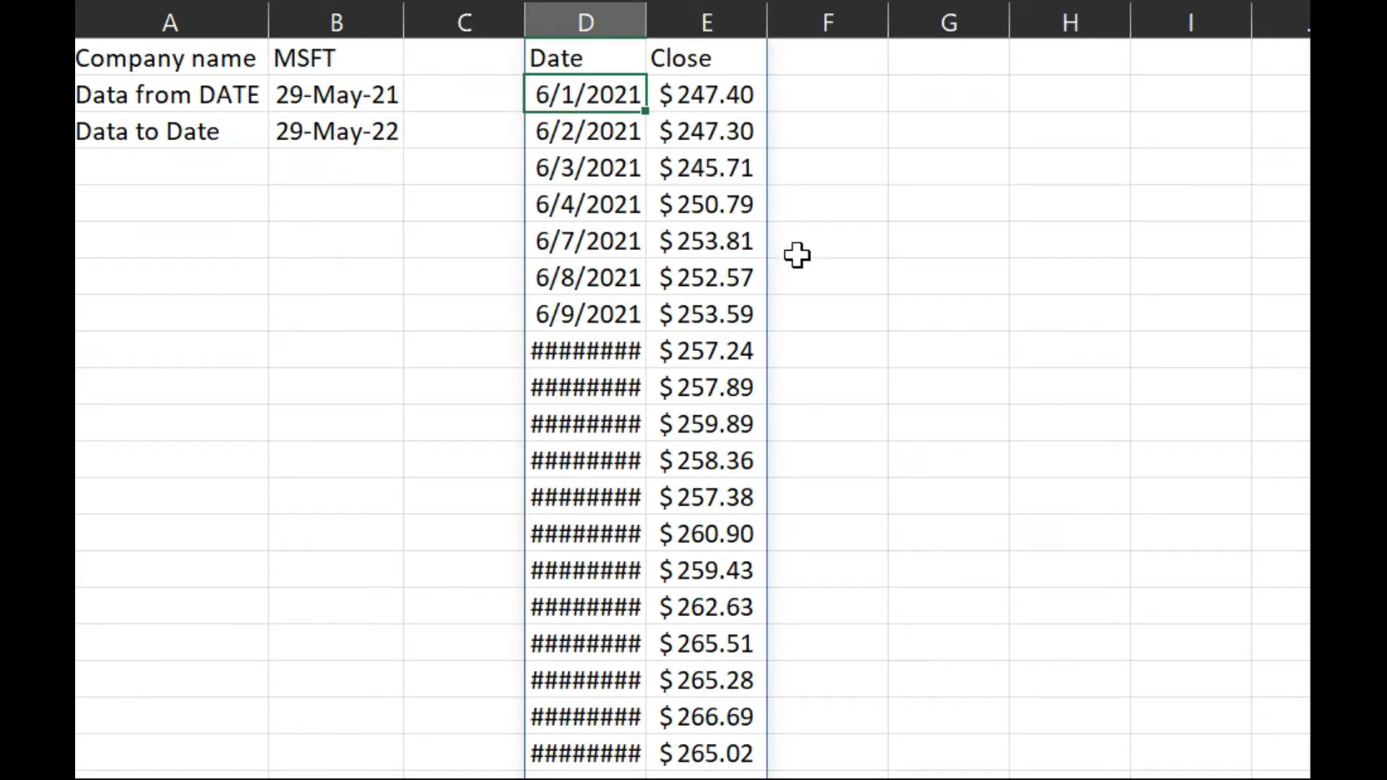
Auto-fit the width of column D to display the full dates.
scroll(930, 5, right, 5)
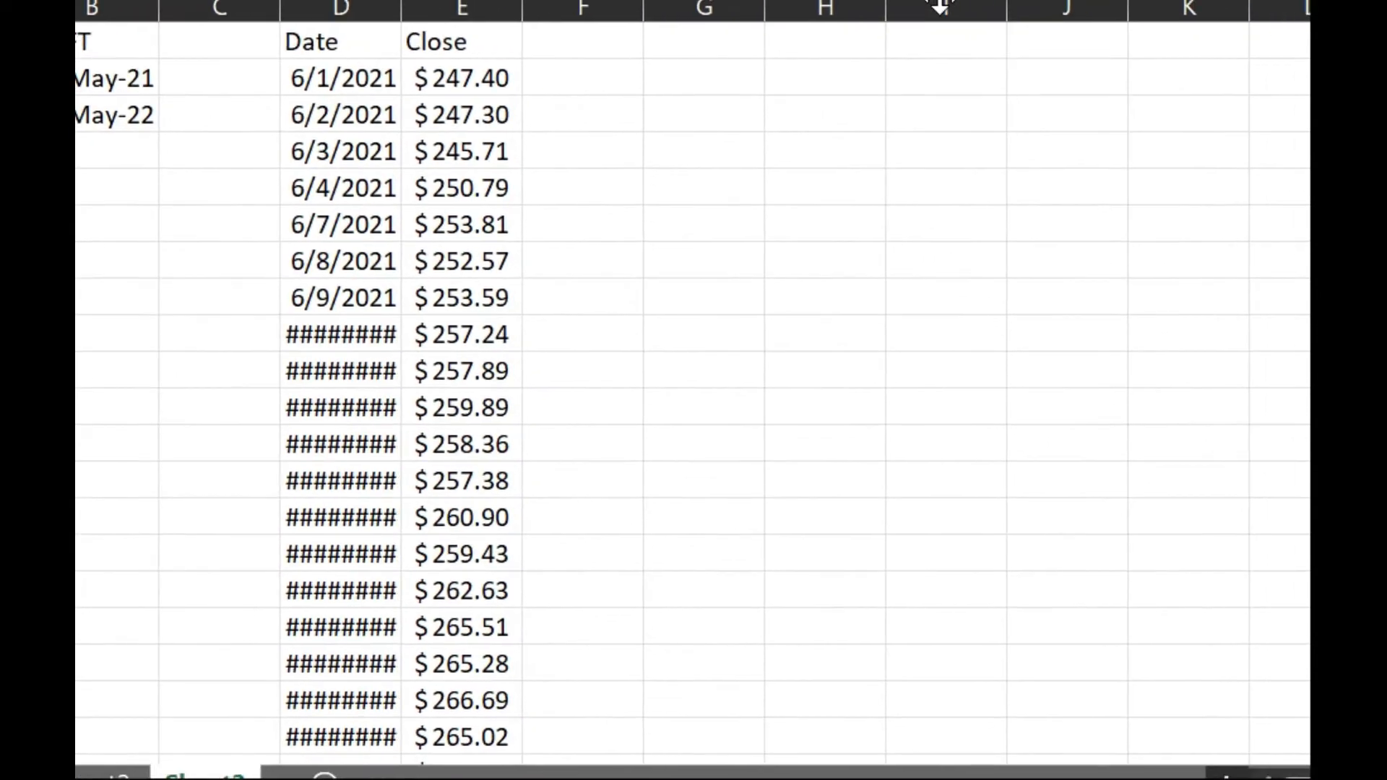
scroll(933, 6, right, 2)
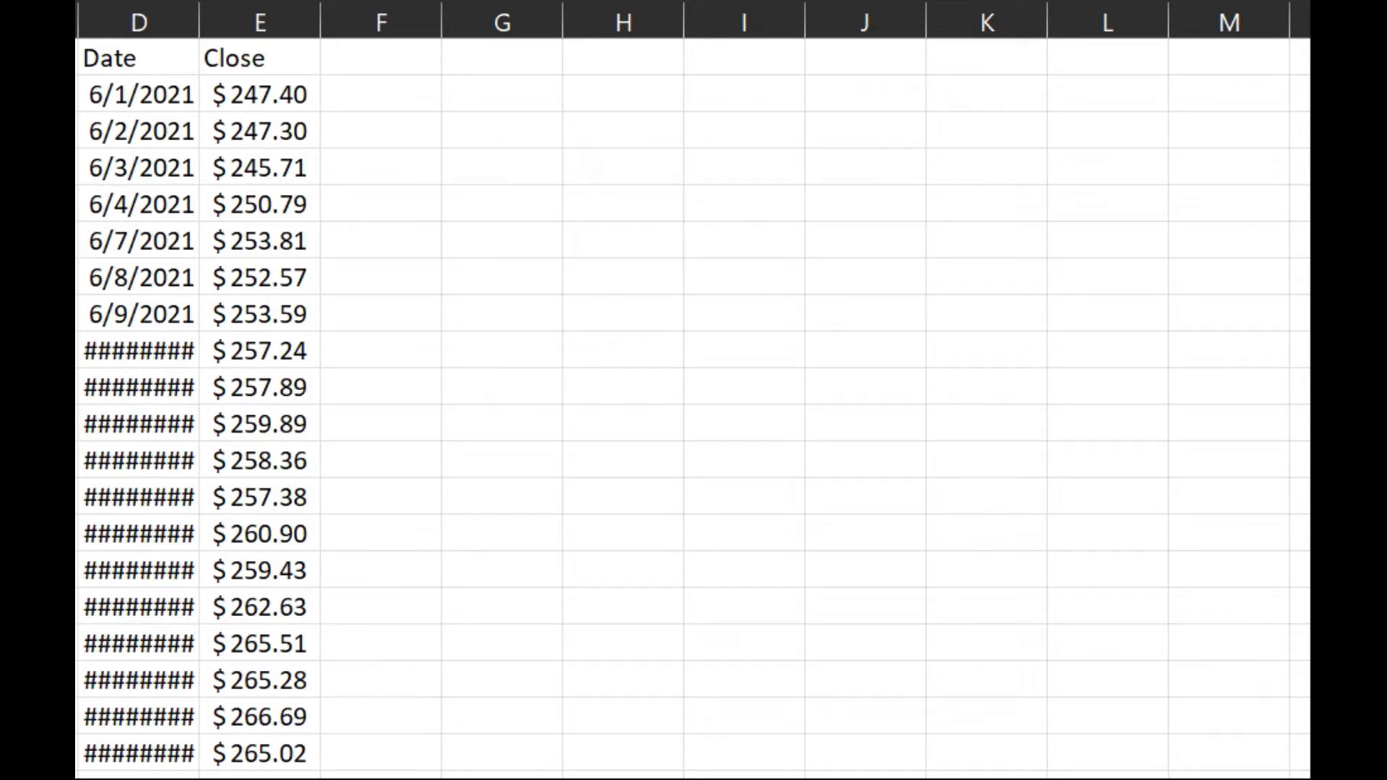
click(140, 94)
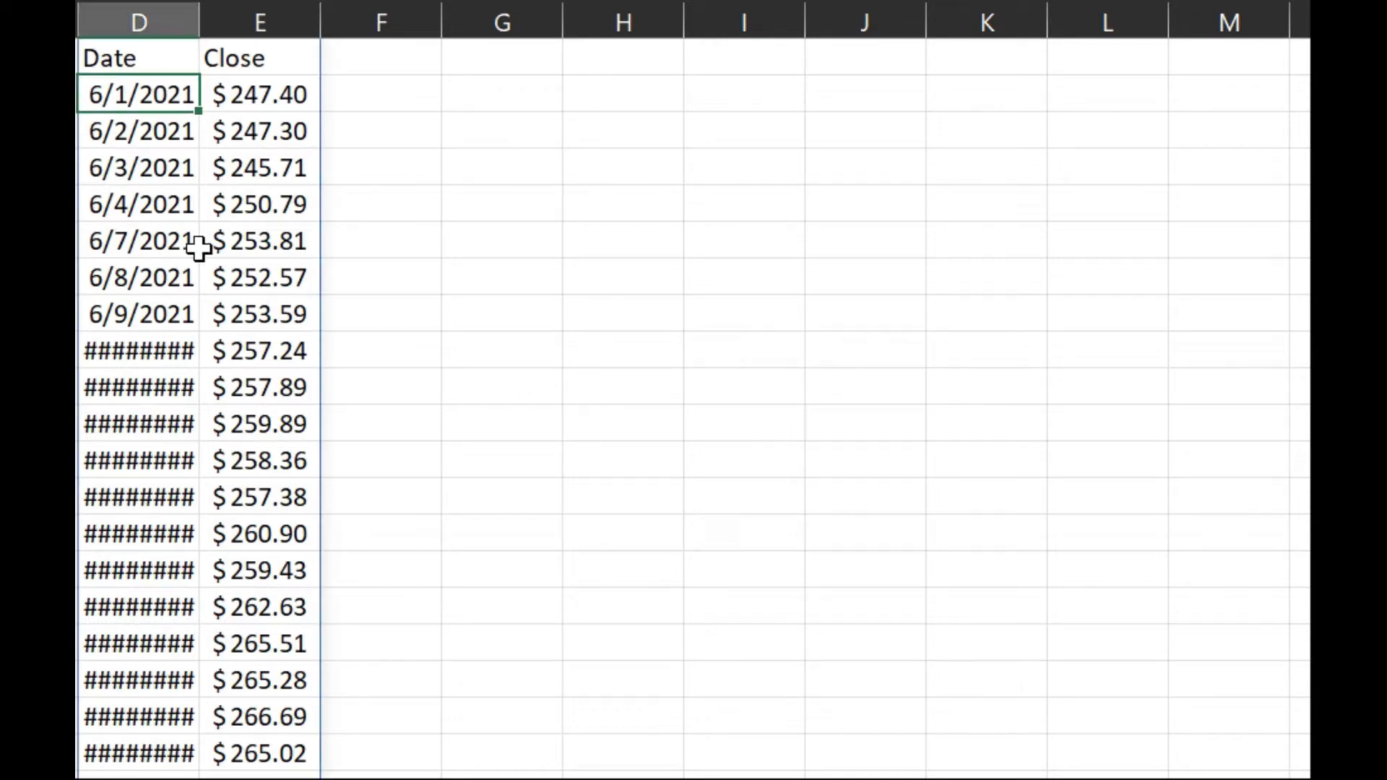
scroll(197, 248, down, 20)
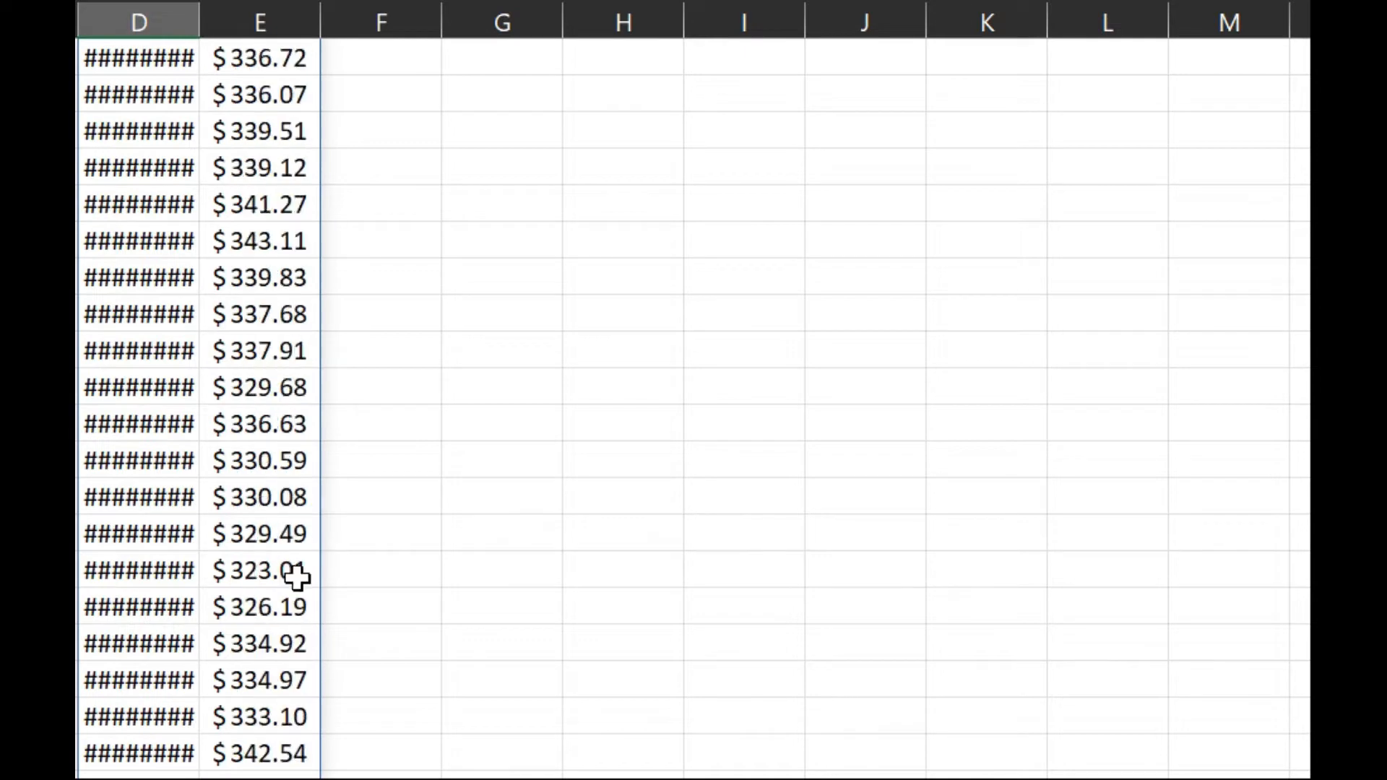
double_click(199, 16)
Insert a 2-D area chart from the date and closing price data in D2:E253 and position it beside the data.
scroll(318, 426, down, 20)
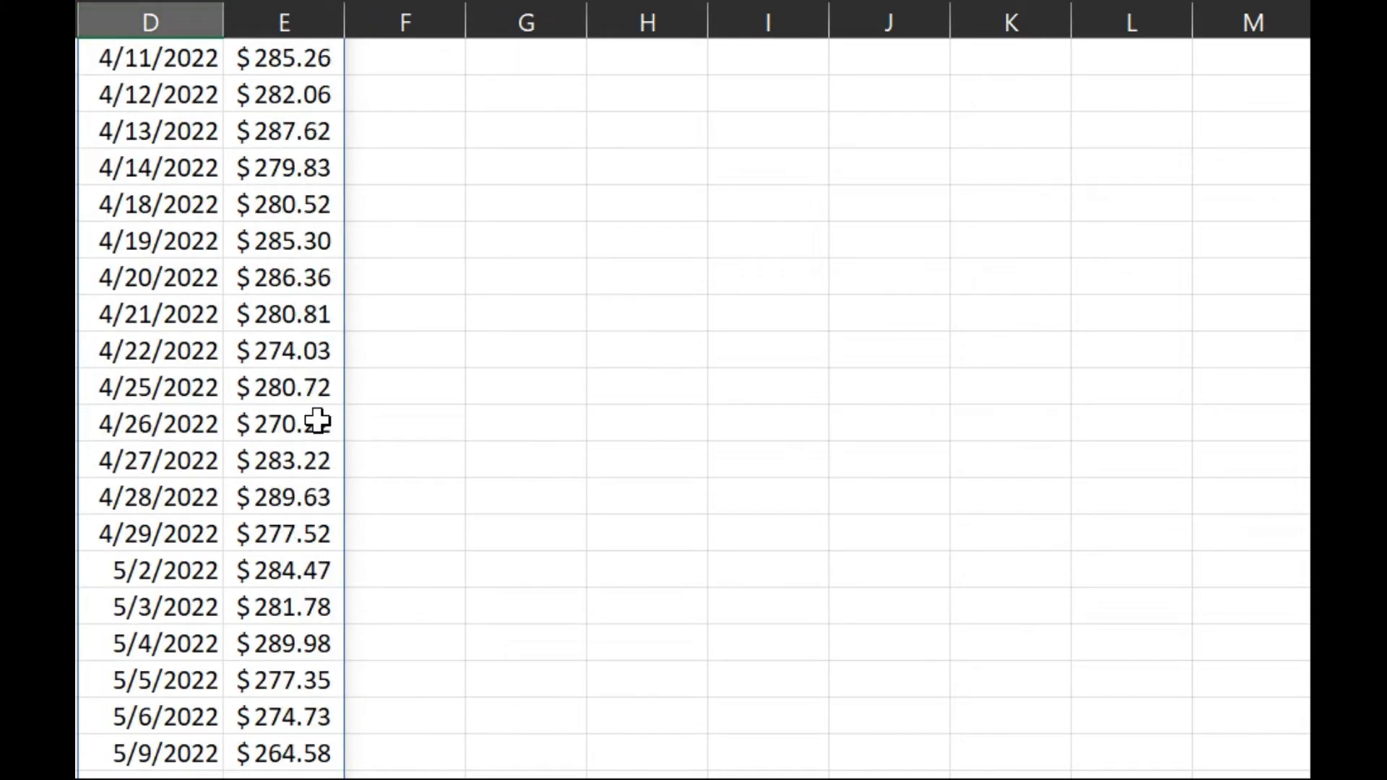
scroll(307, 435, down, 2)
scroll(317, 422, up, 4)
shift+click(312, 491)
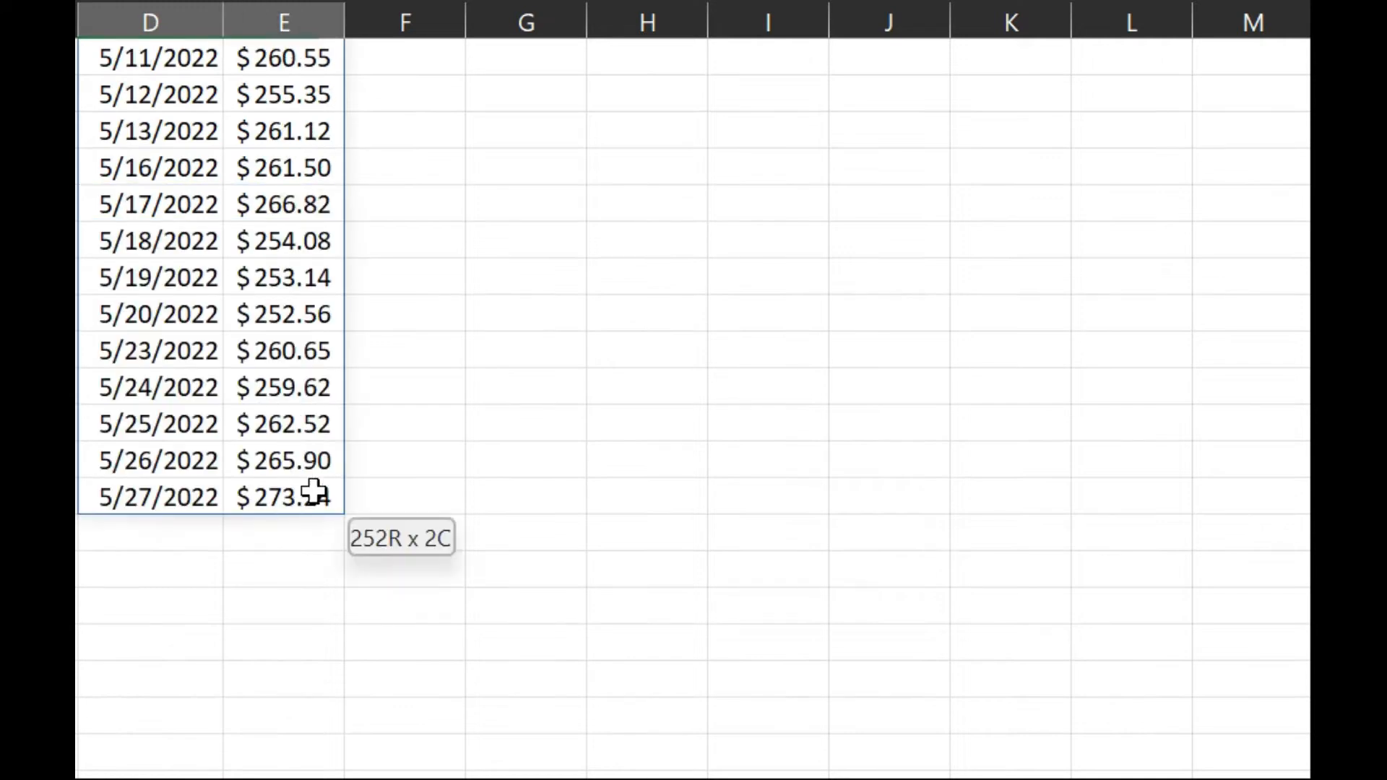
scroll(381, 400, up, 20)
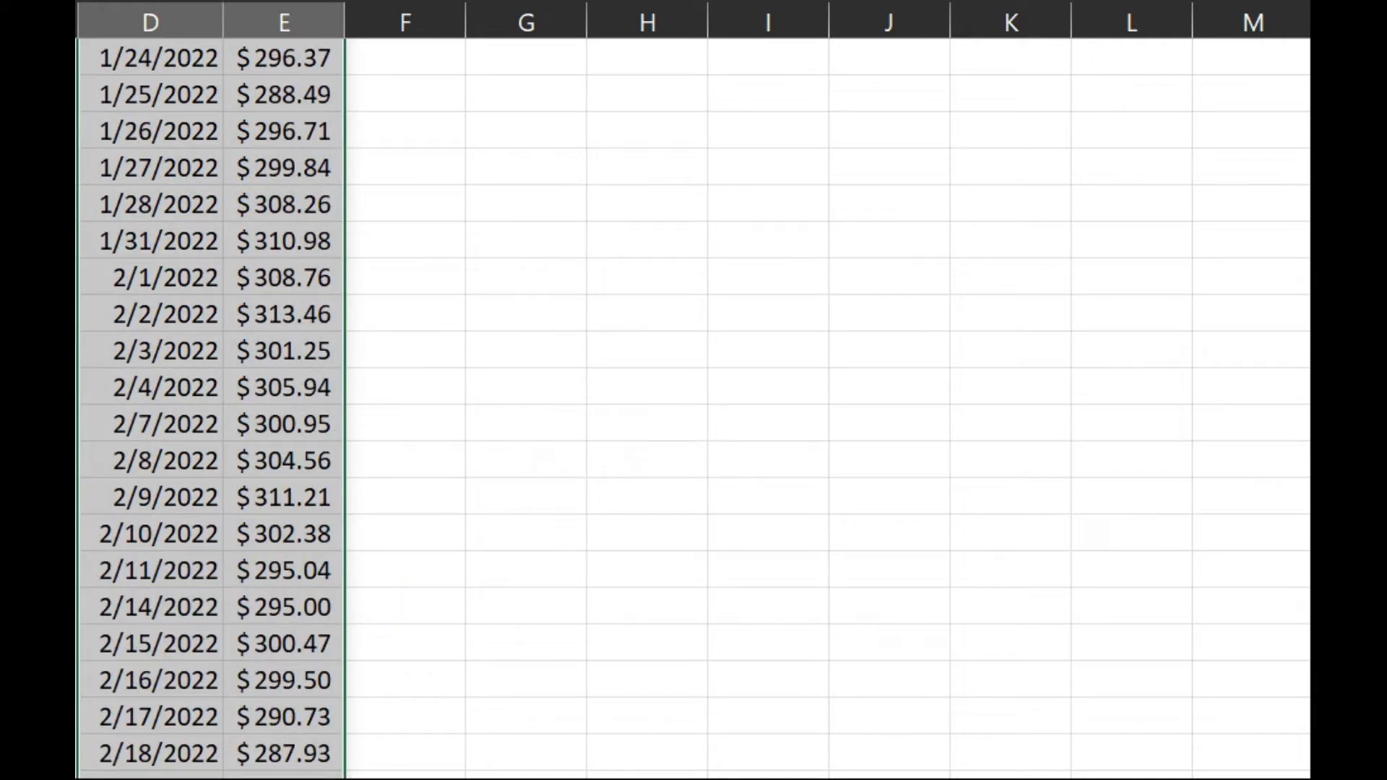
scroll(381, 400, up, 20)
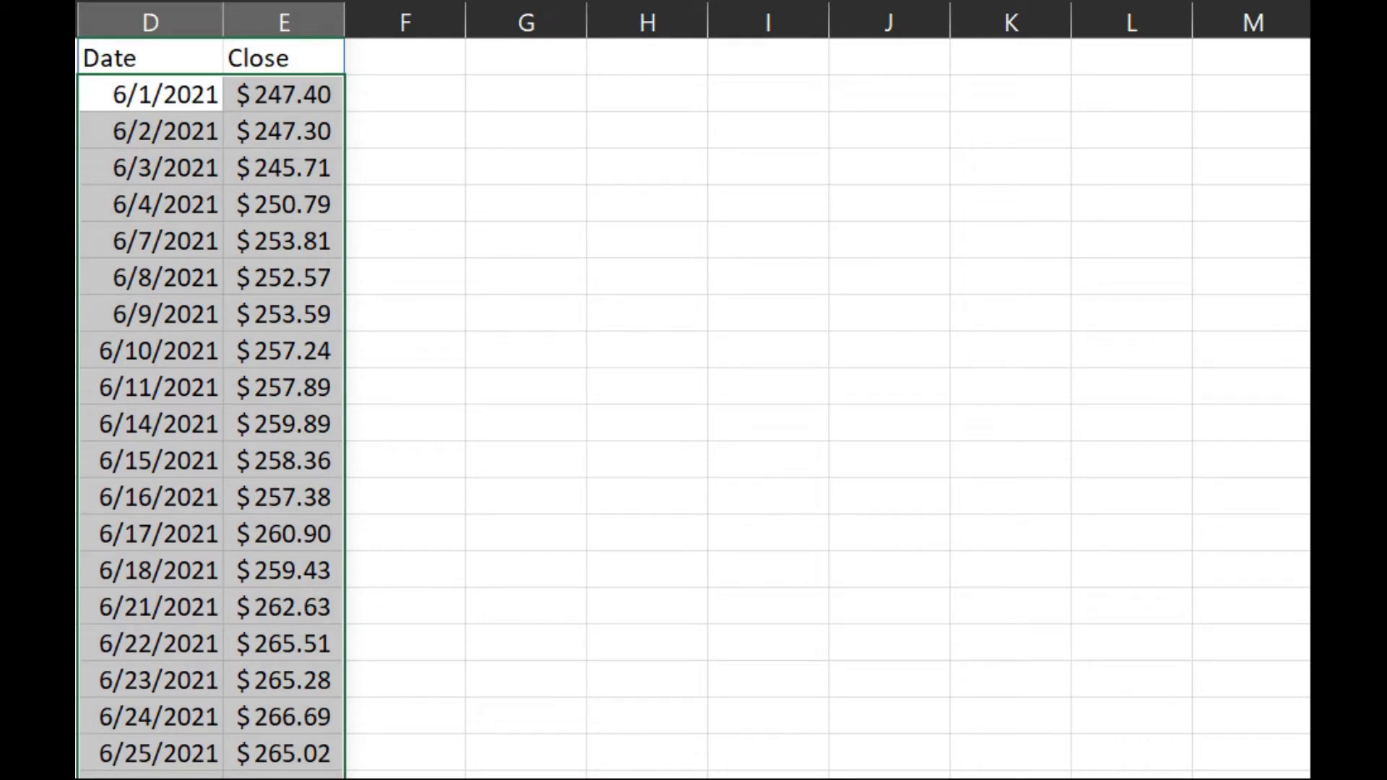
click(435, 1)
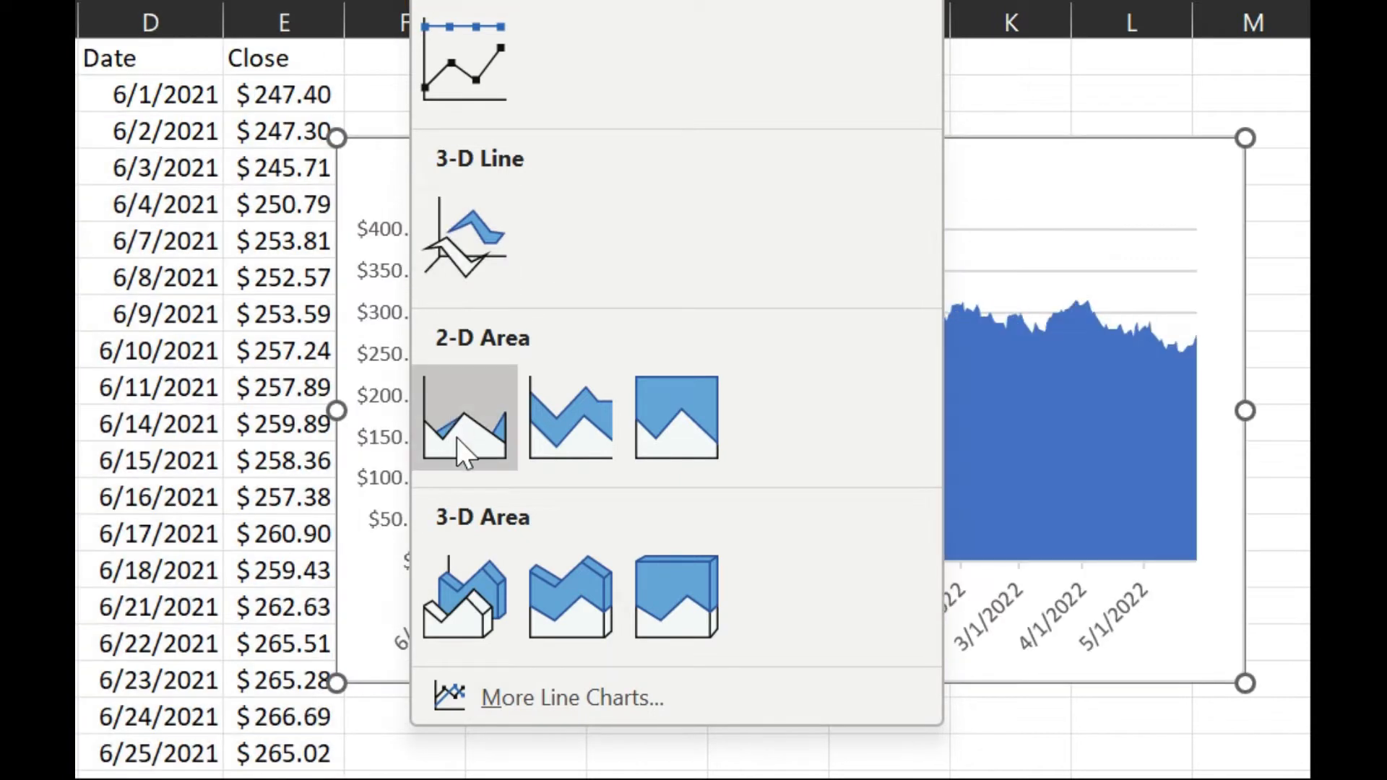
click(454, 427)
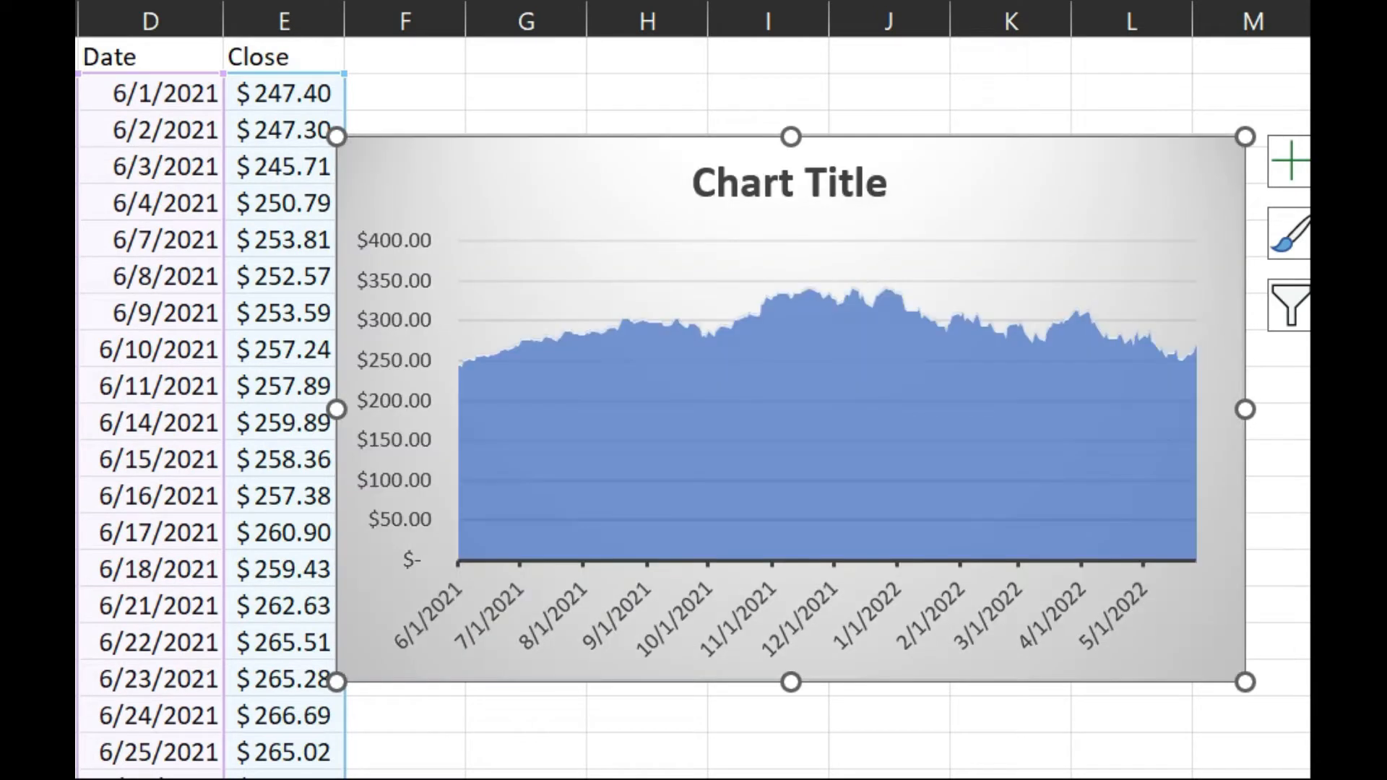
drag(973, 148, 1027, 124)
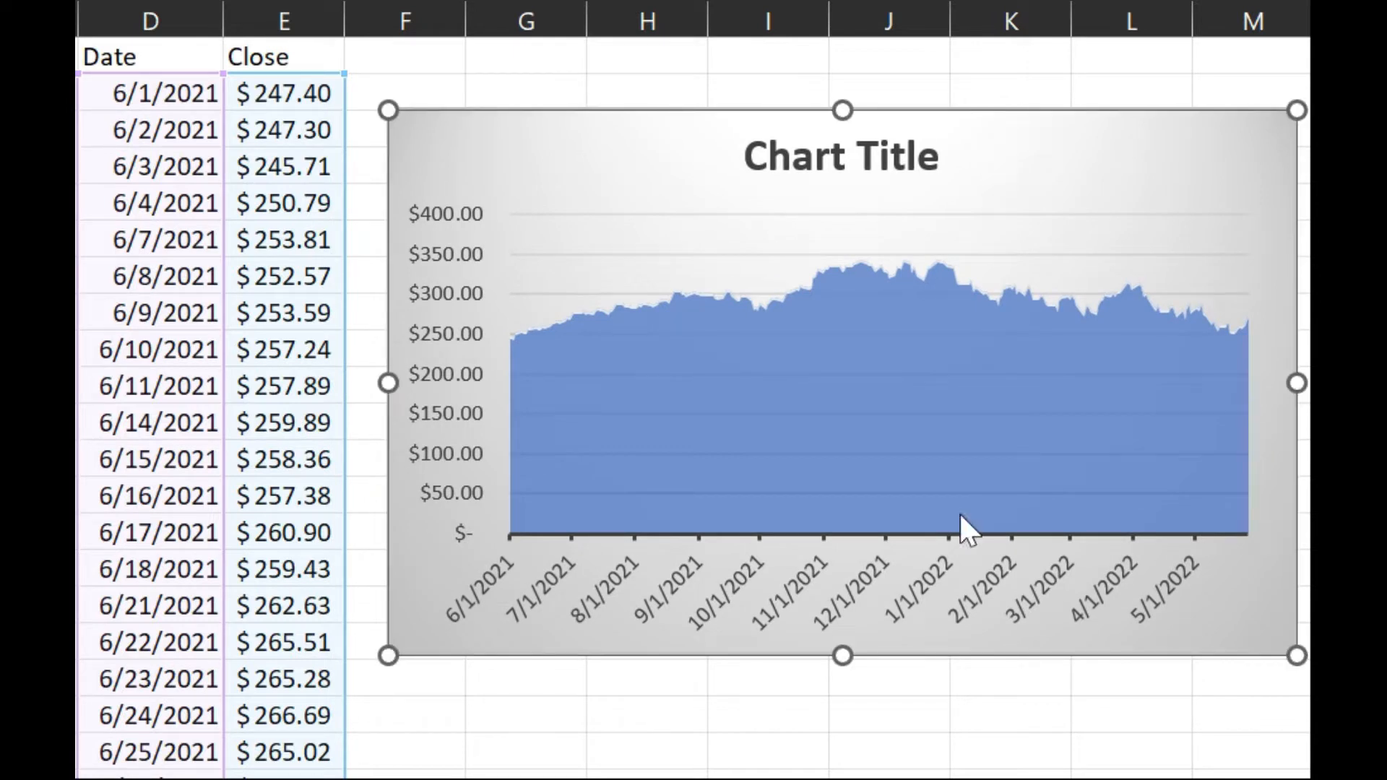
click(945, 439)
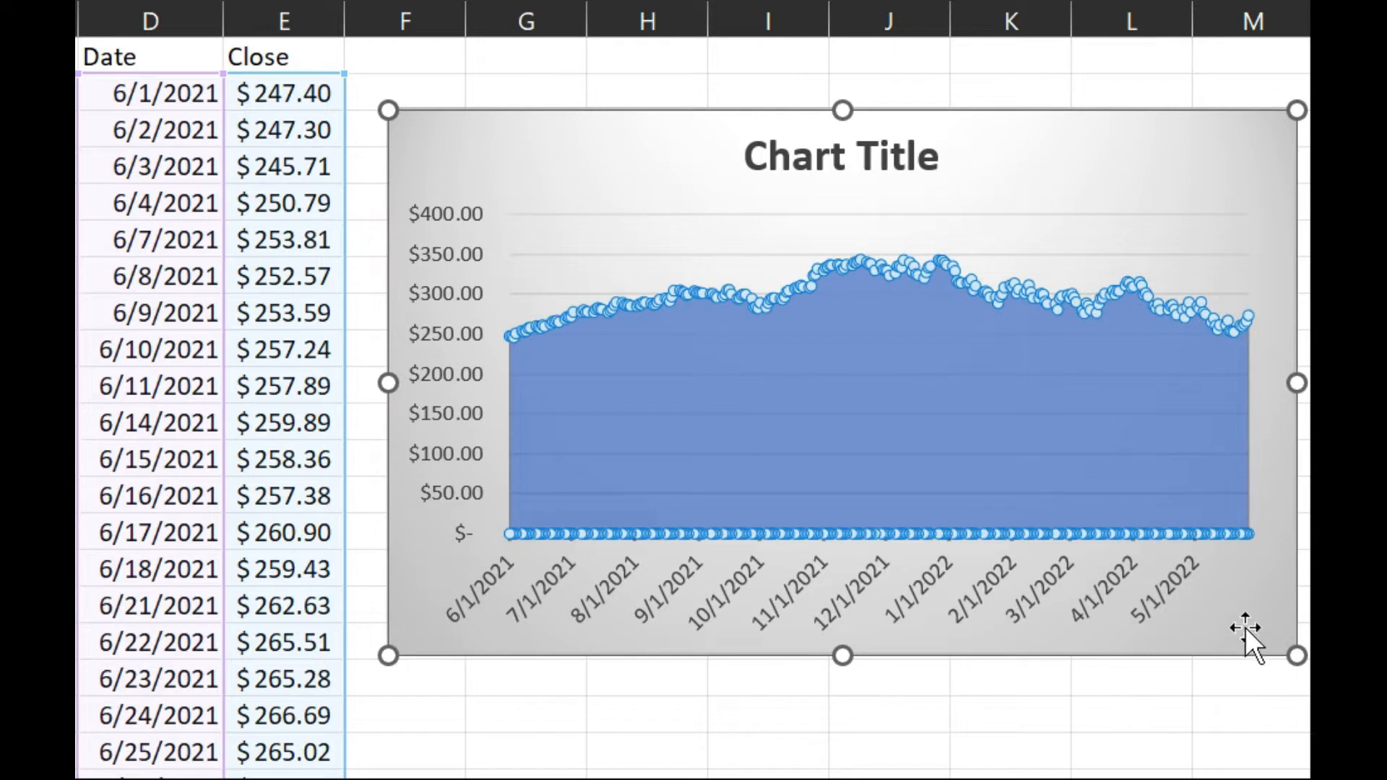
click(994, 2)
key(Escape)
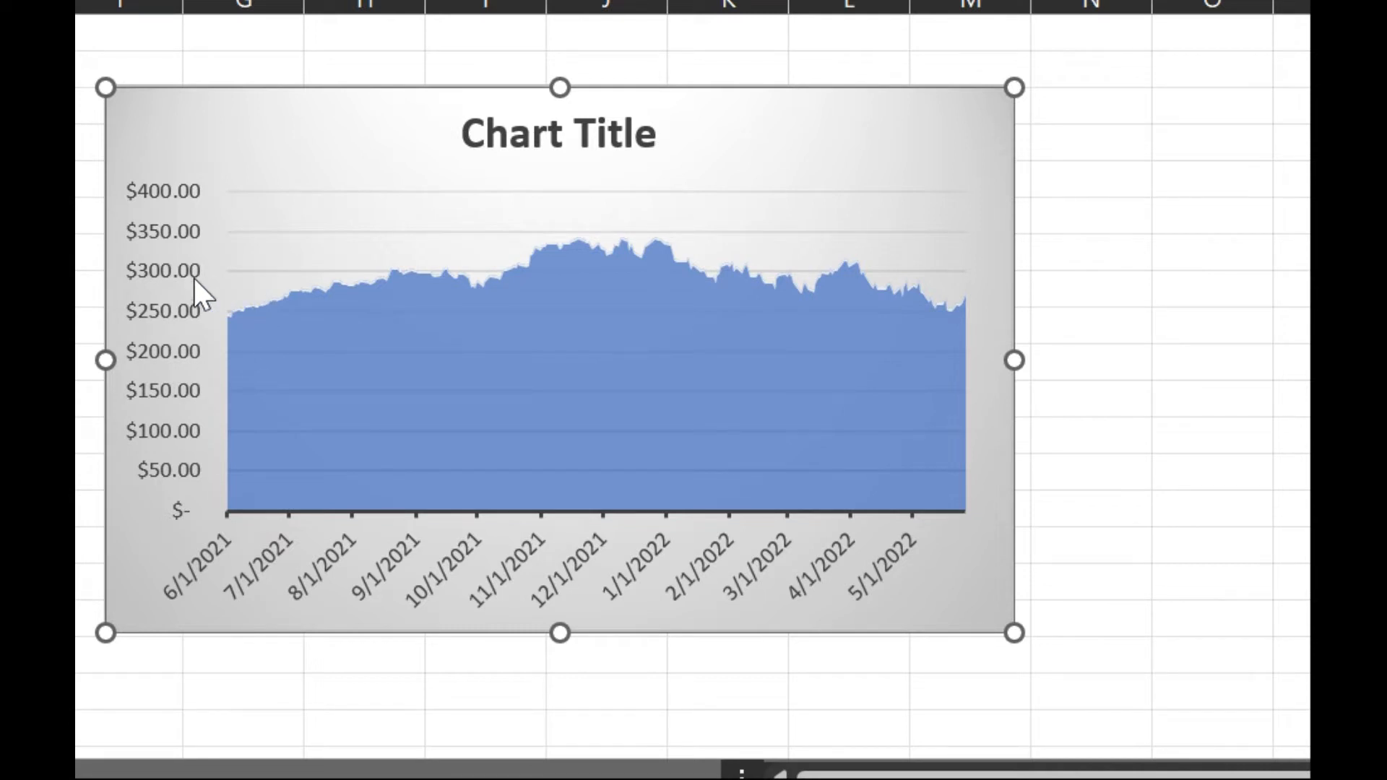
Set the minimum bound of the area chart's vertical value axis to 200.
double_click(500, 292)
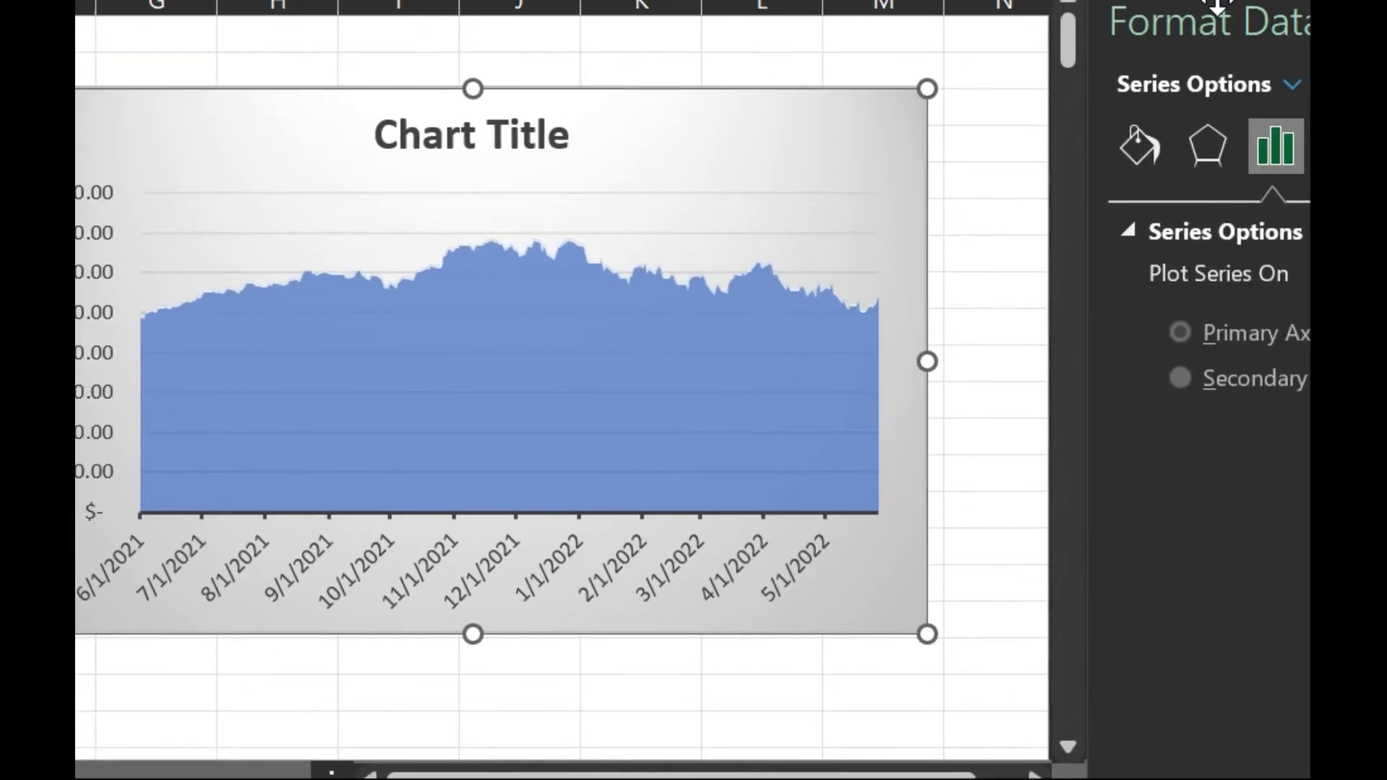
click(1293, 84)
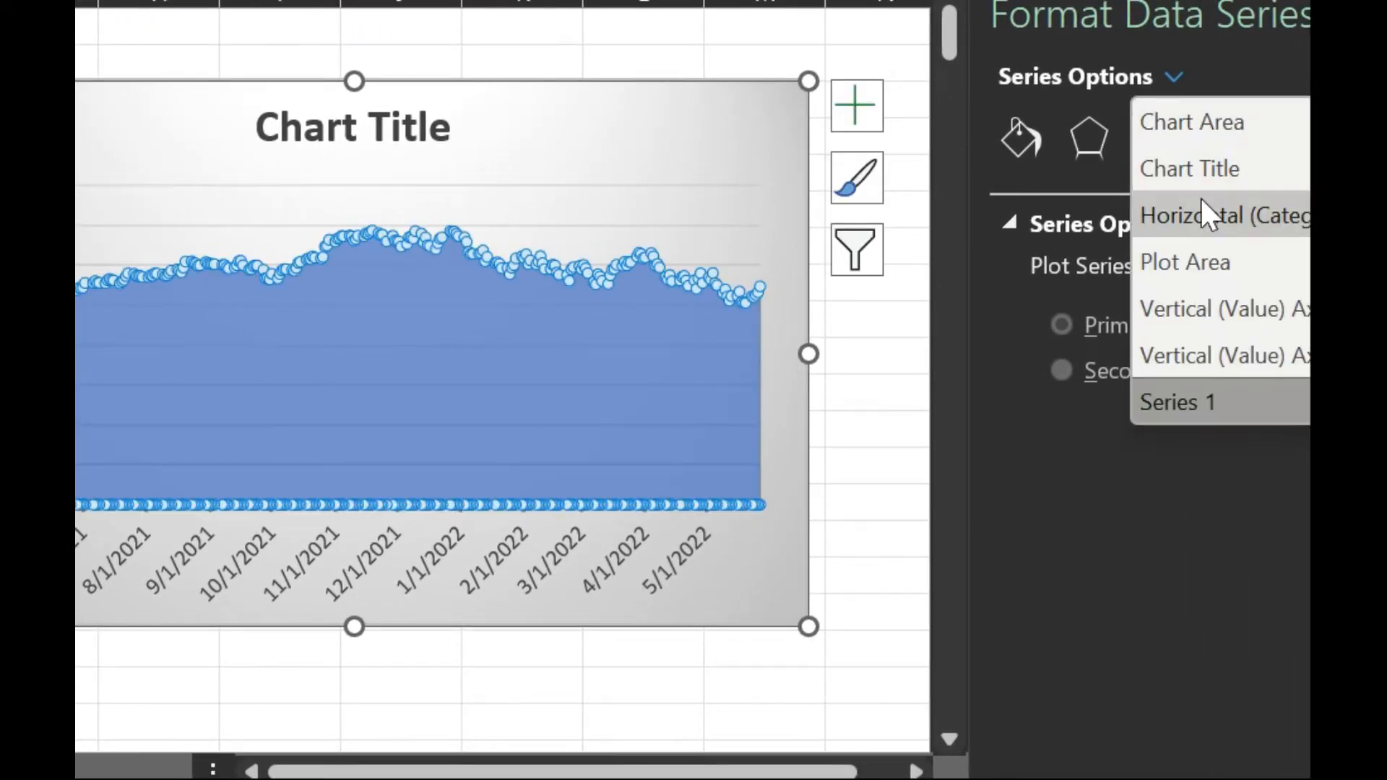
click(1185, 323)
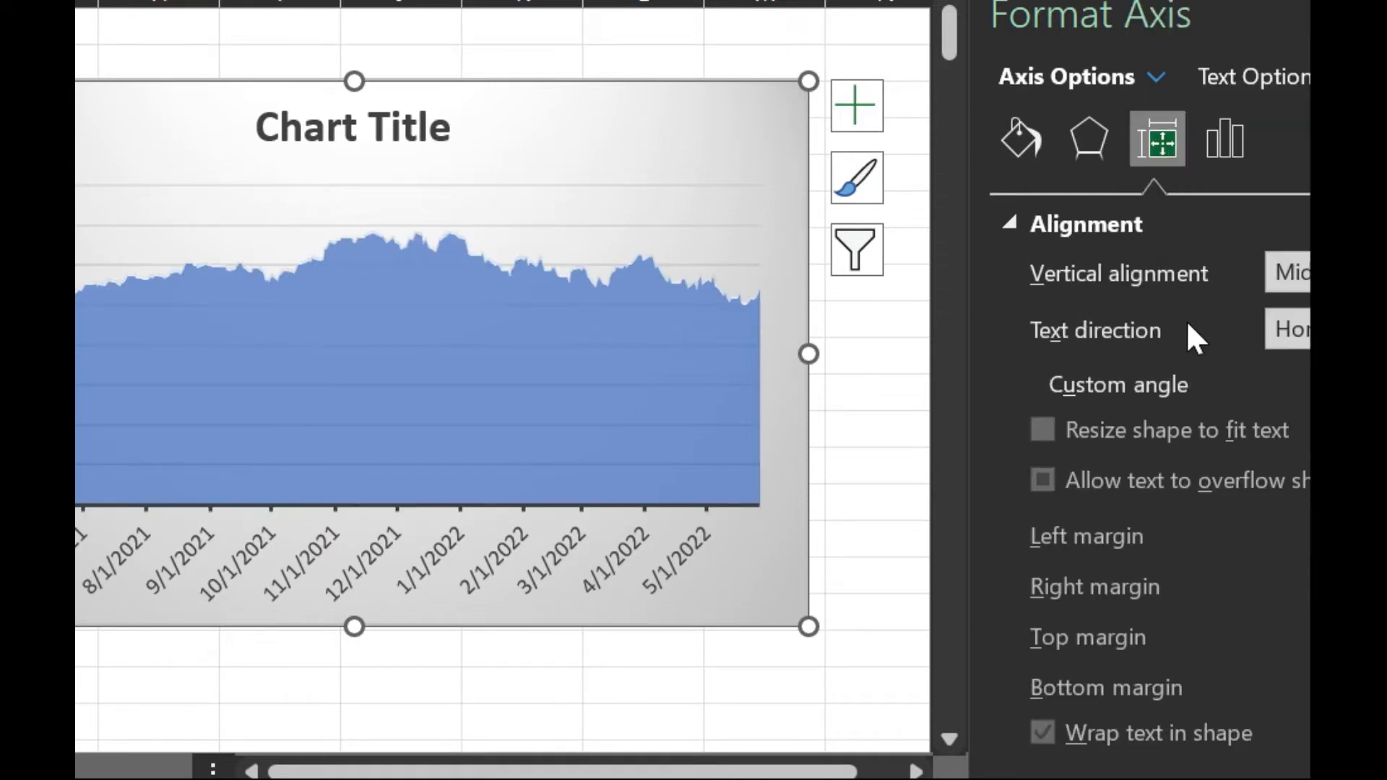
click(1044, 156)
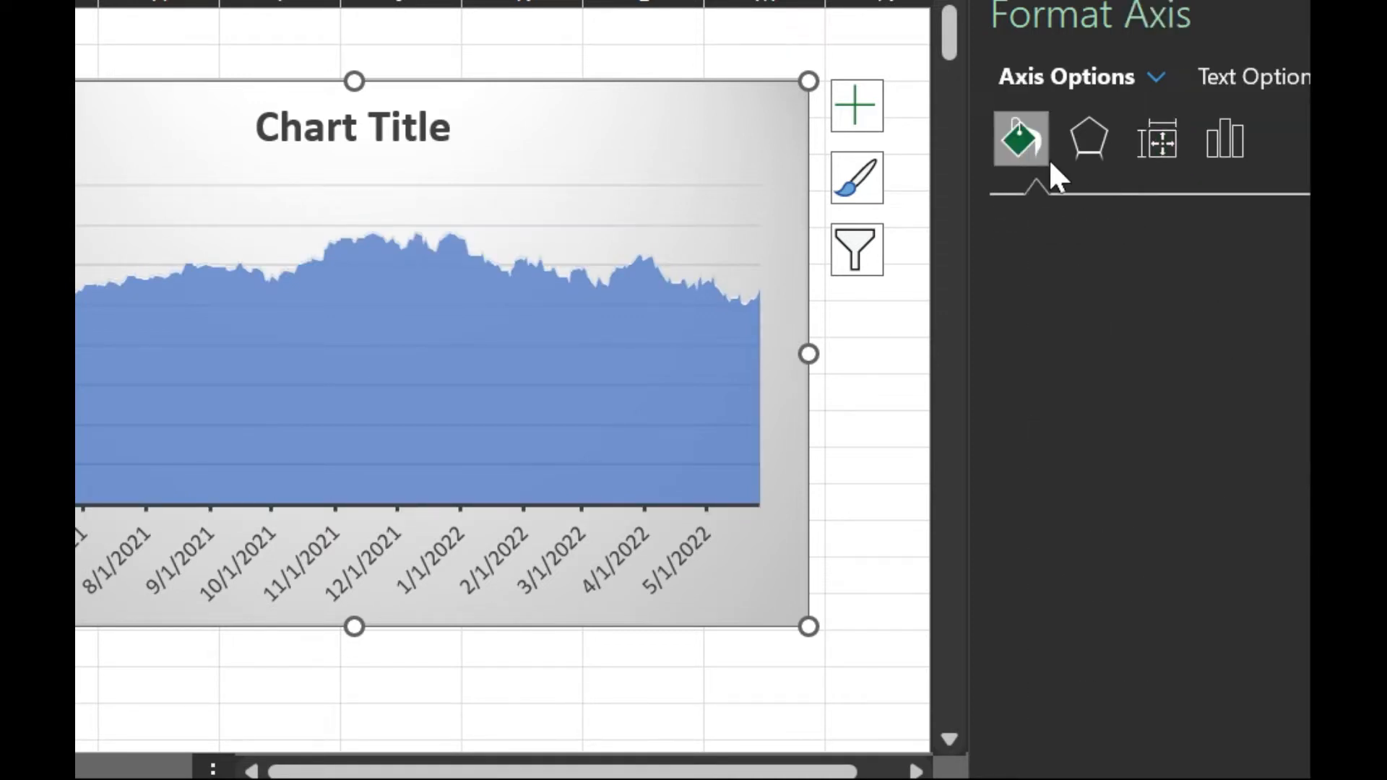
click(1090, 154)
click(1172, 146)
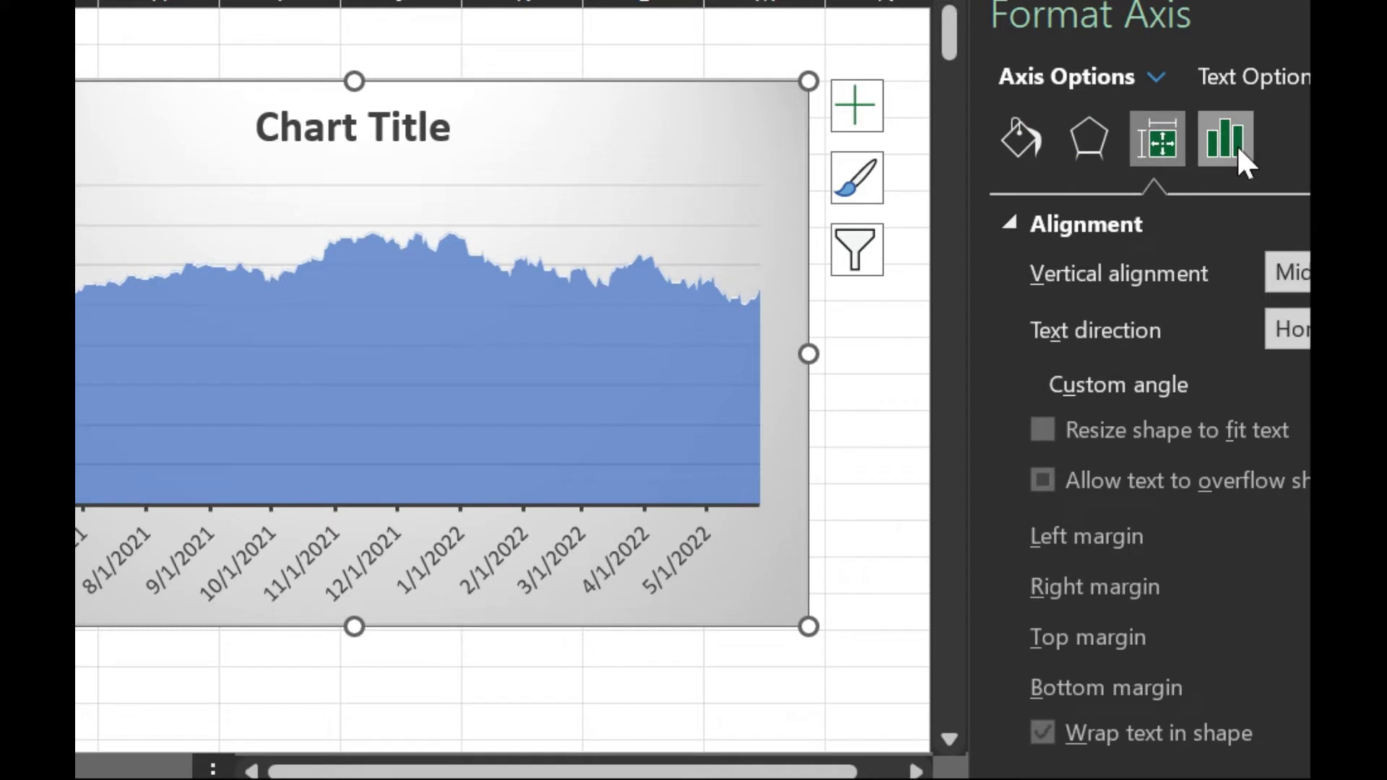
click(1236, 145)
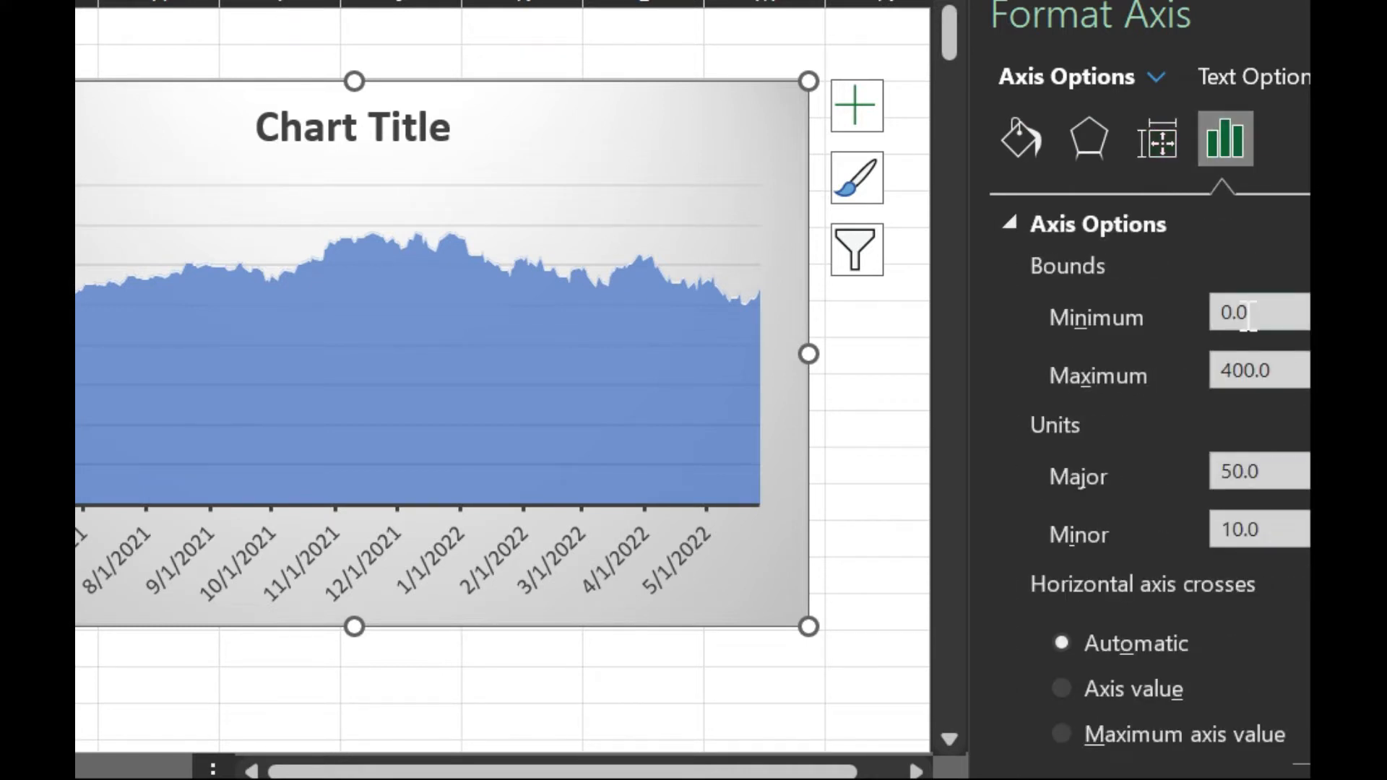
drag(1269, 310, 1191, 296)
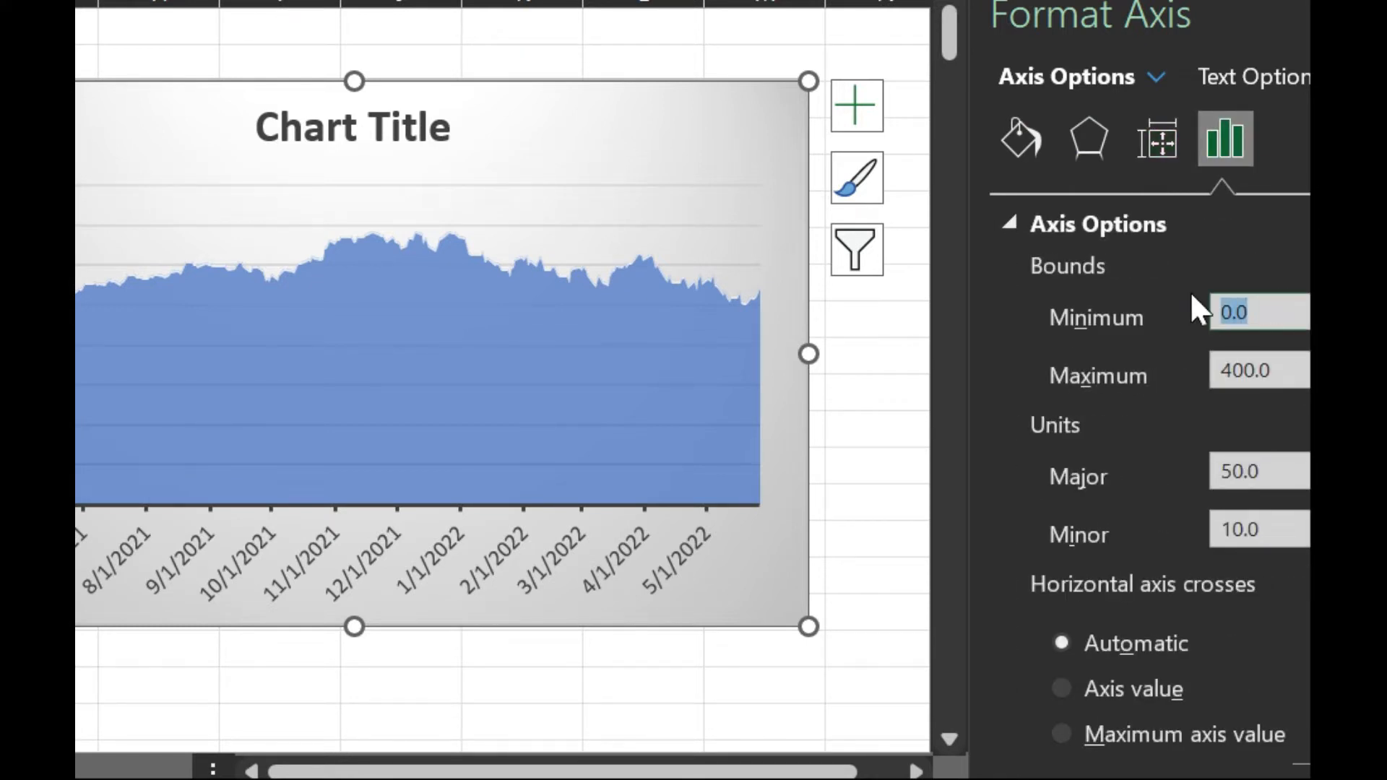
text(22)
text(00)
click(1277, 365)
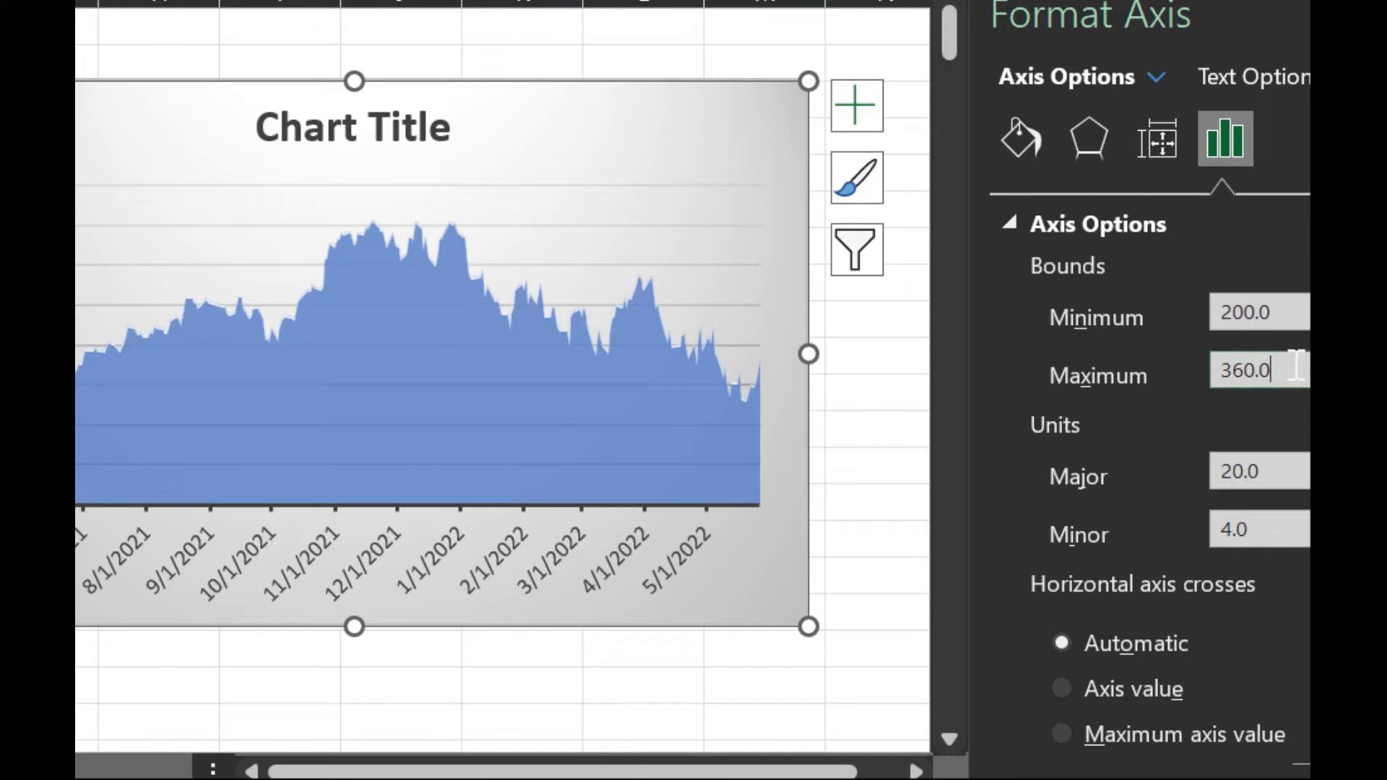
click(1293, 312)
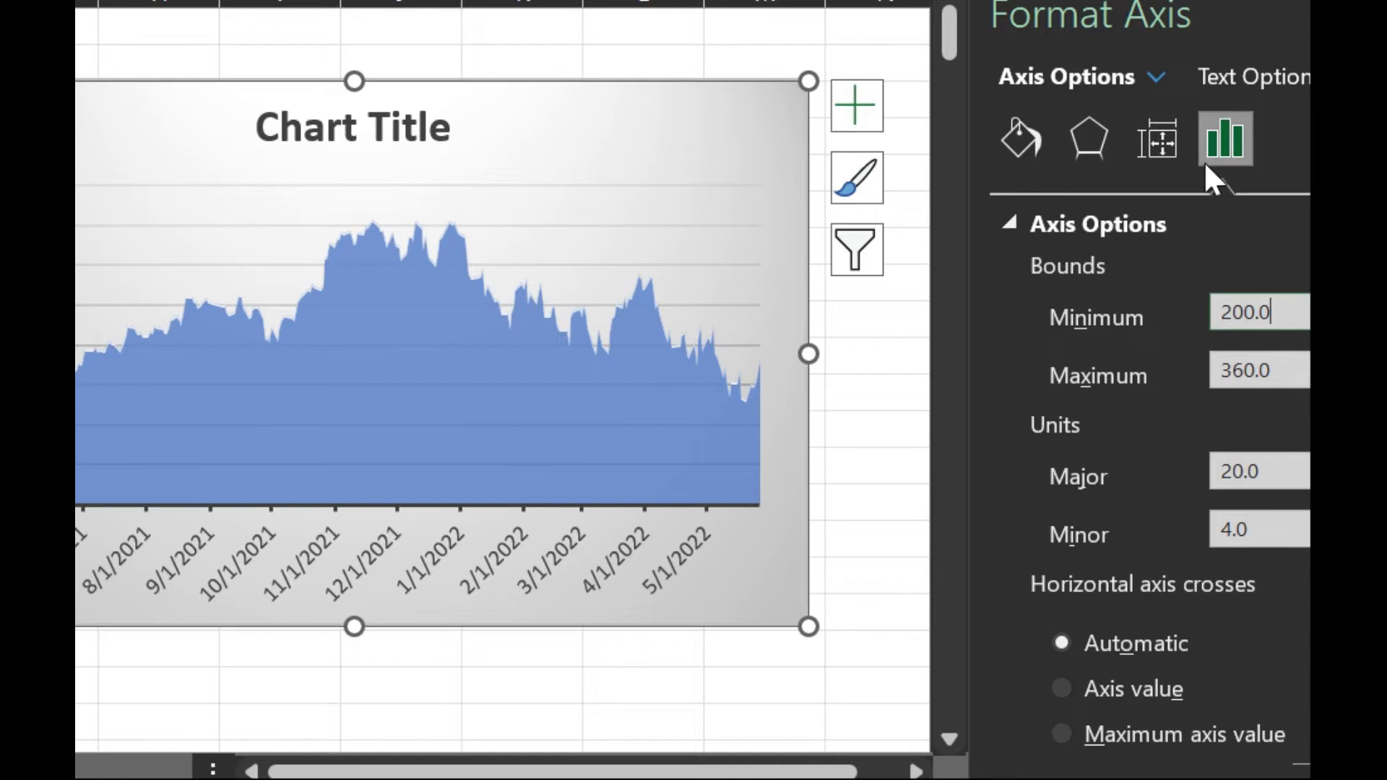
Recolour the area chart with the orange monochromatic colour palette.
mouse_move(255, 779)
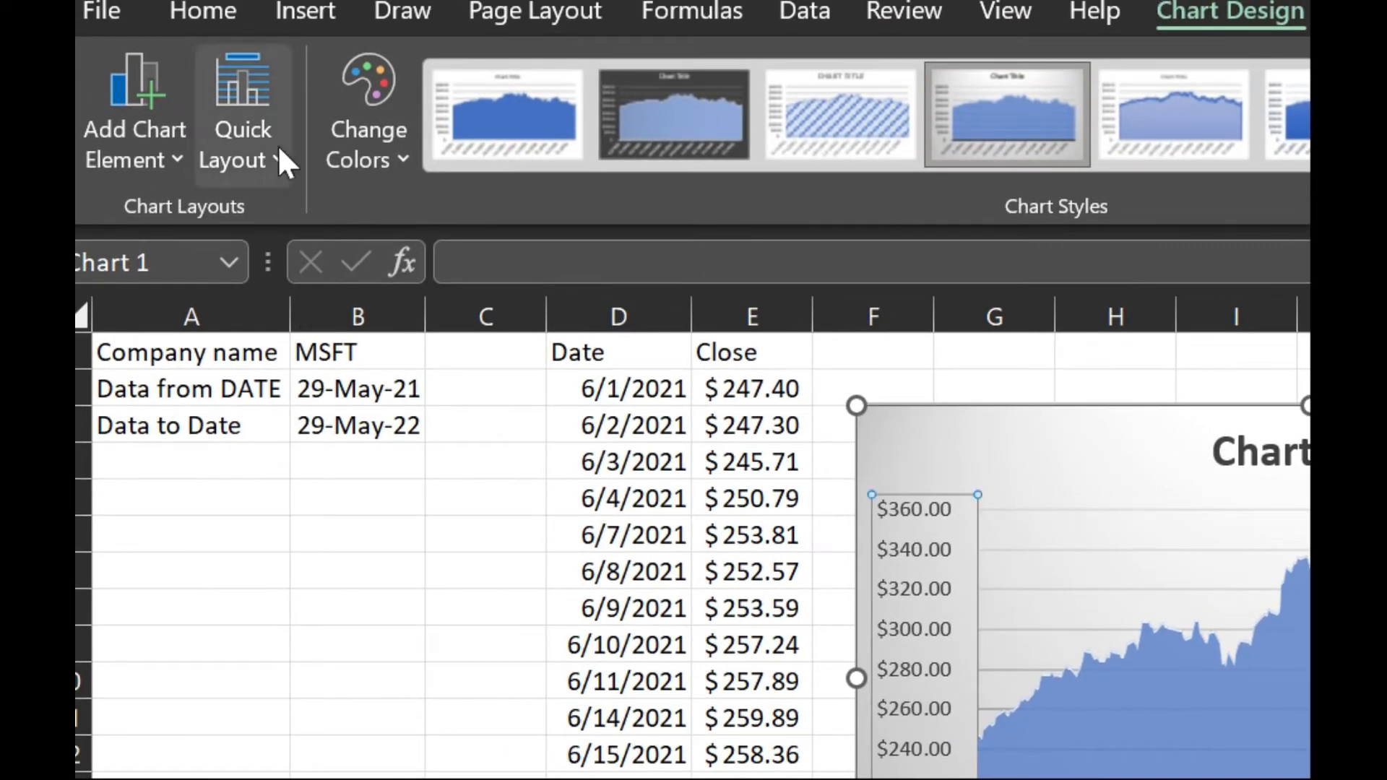
click(398, 166)
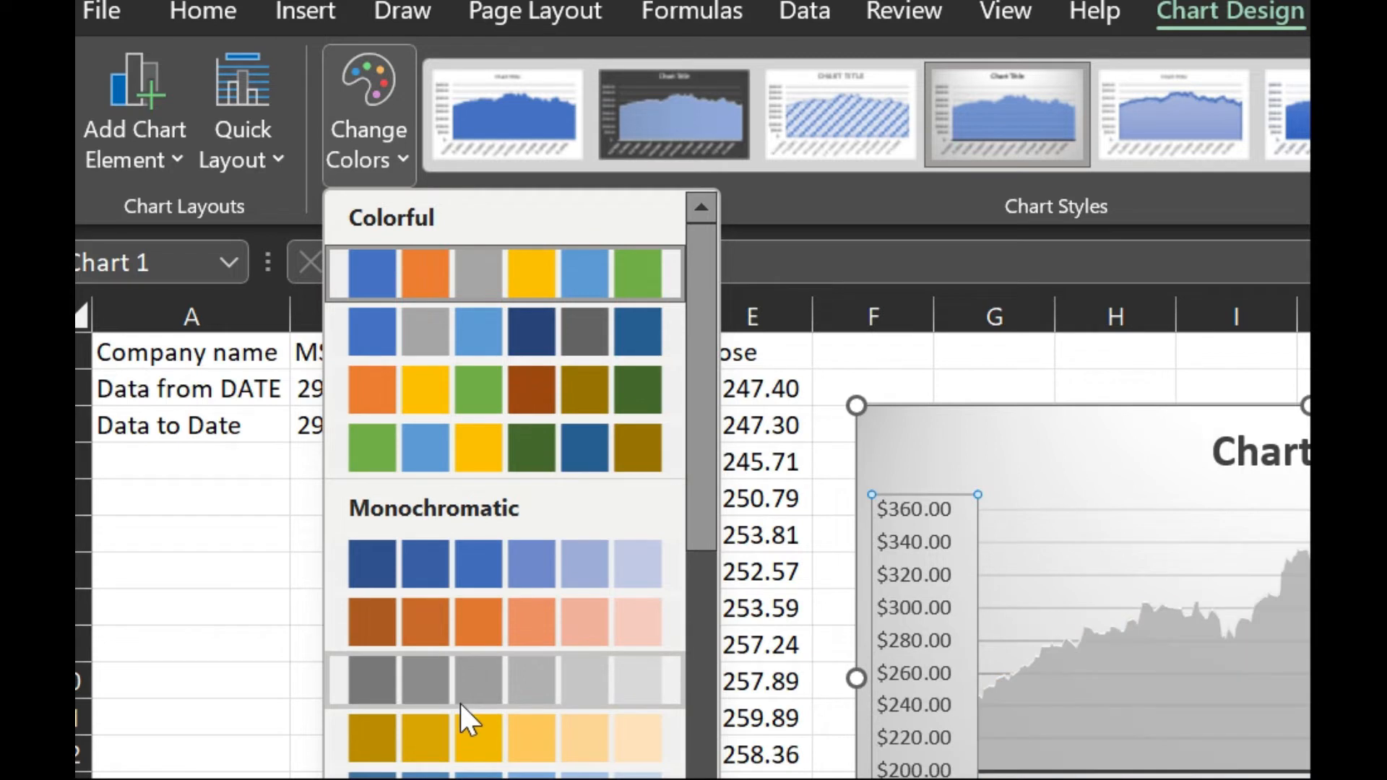
click(465, 627)
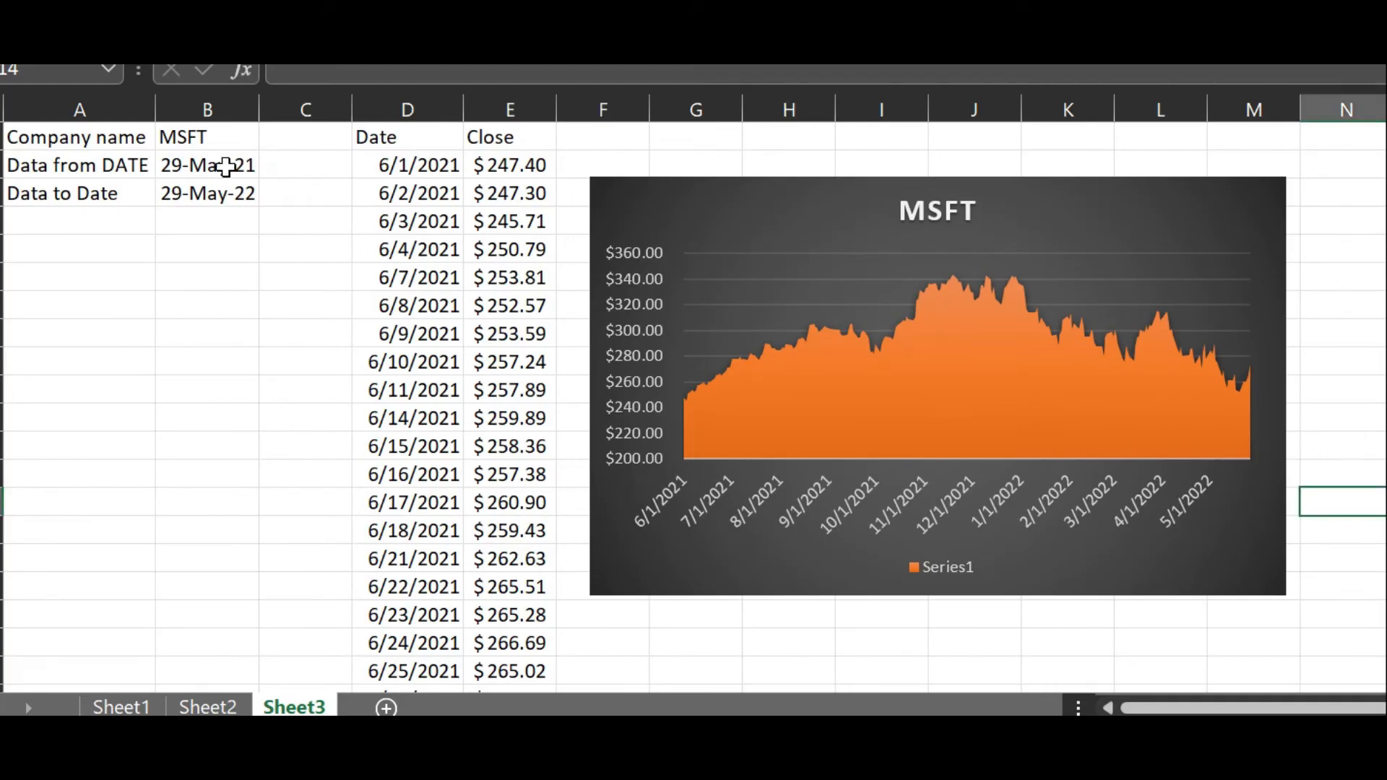
Change the start date formula in B2 to =B3-30 so the data covers 30 days.
click(226, 167)
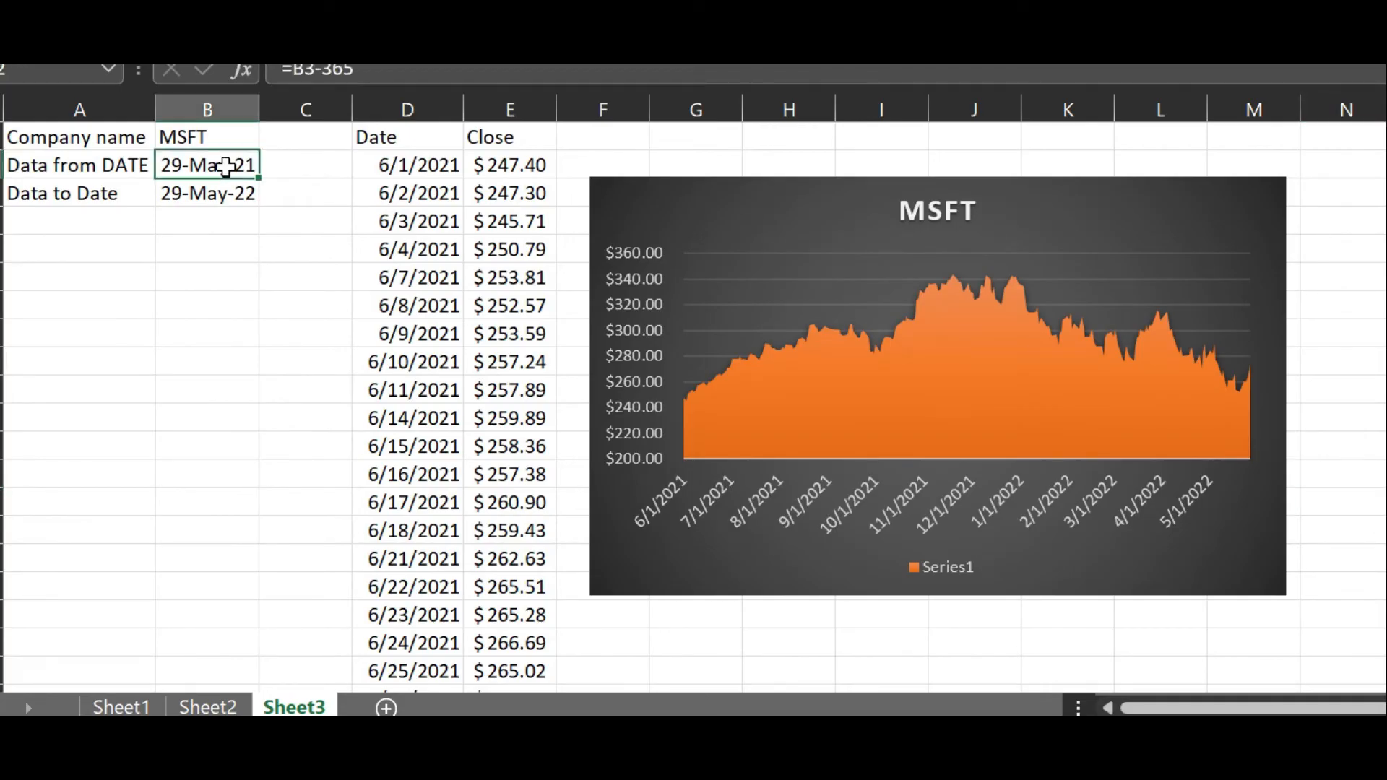
double_click(226, 167)
key(BackSpace)
key(BackSpace)
text(0)
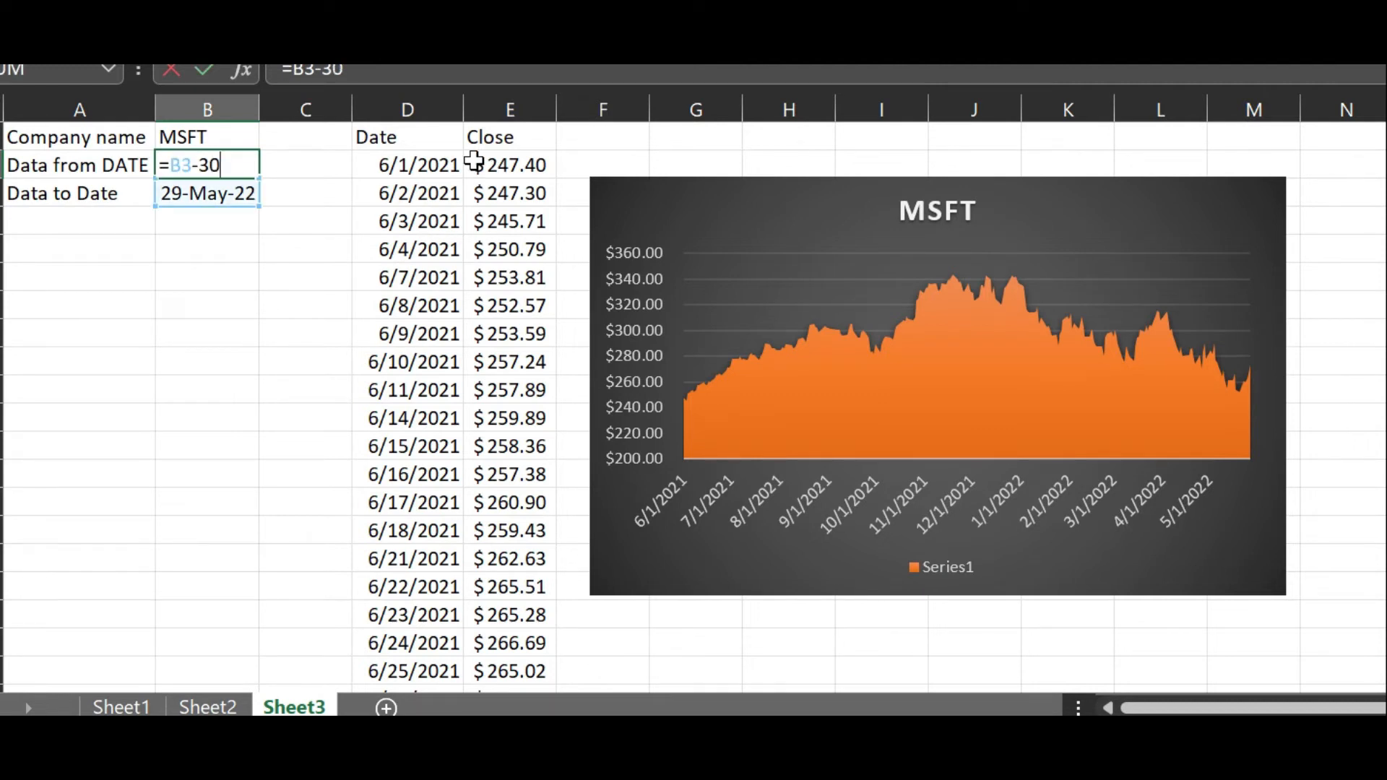
key(Return)
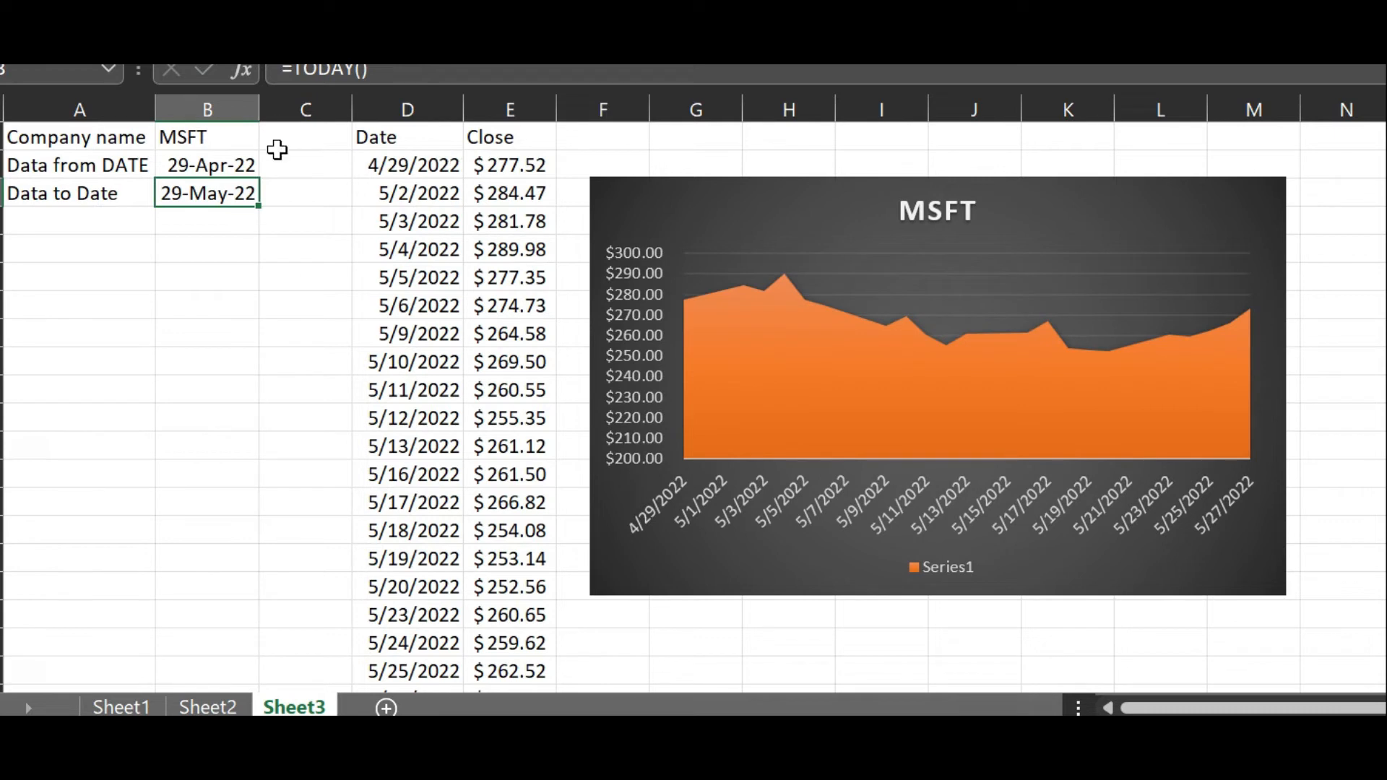
Change the start date formula in B2 to =B3-60 for a 60-day range.
double_click(238, 163)
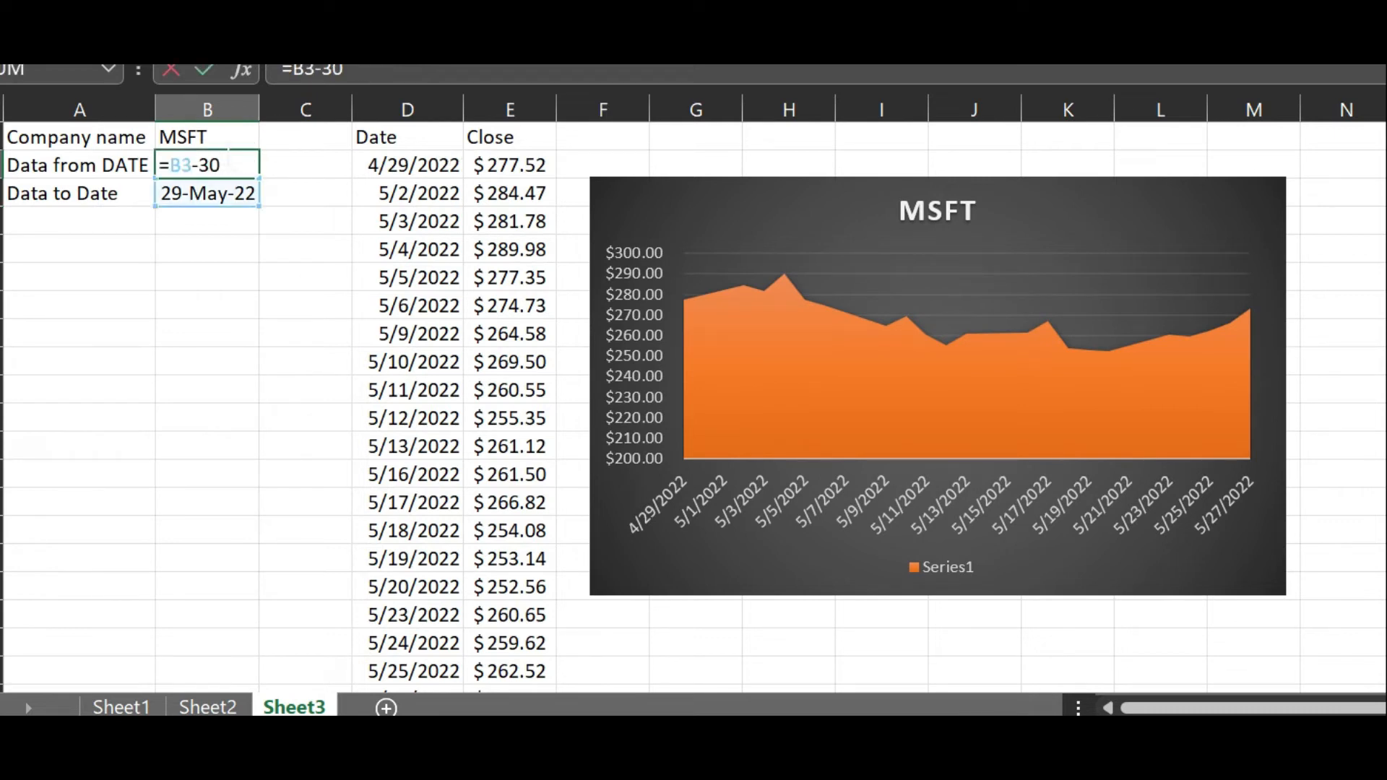
key(BackSpace)
key(BackSpace)
text(60)
key(Return)
Change the start date formula in B2 to =B3-180 for a 180-day range.
double_click(223, 161)
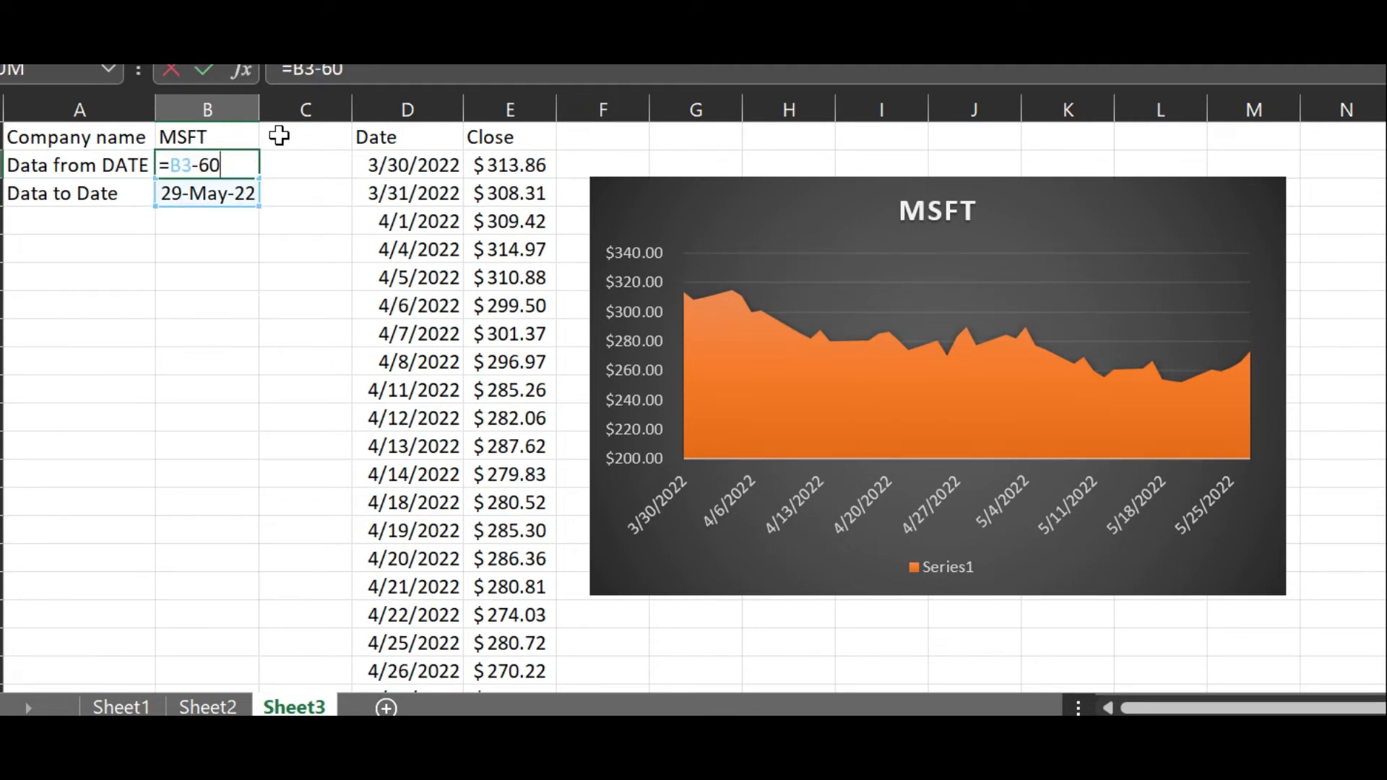
key(BackSpace)
text(180)
key(Return)
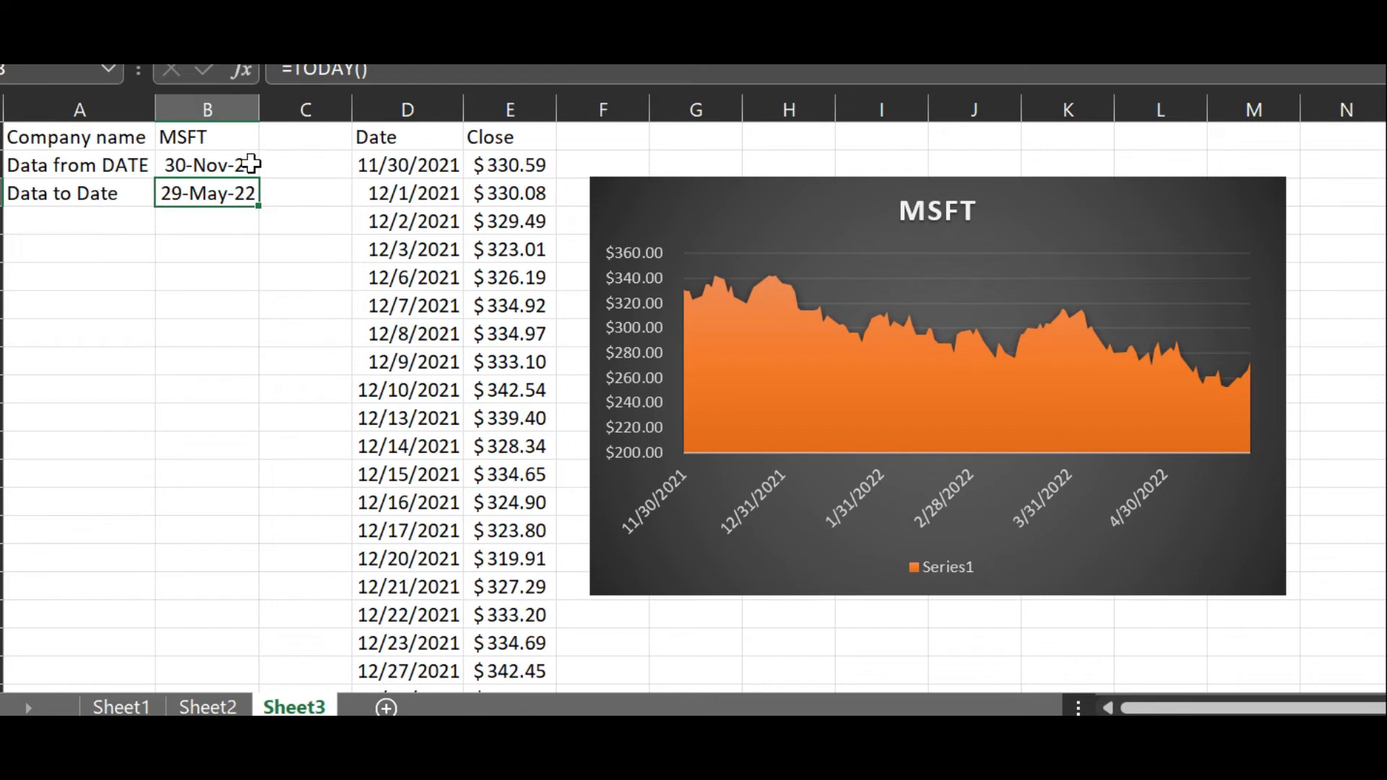
Return the start date formula in B2 to =B3-30 for the 30-day range.
click(222, 165)
double_click(222, 166)
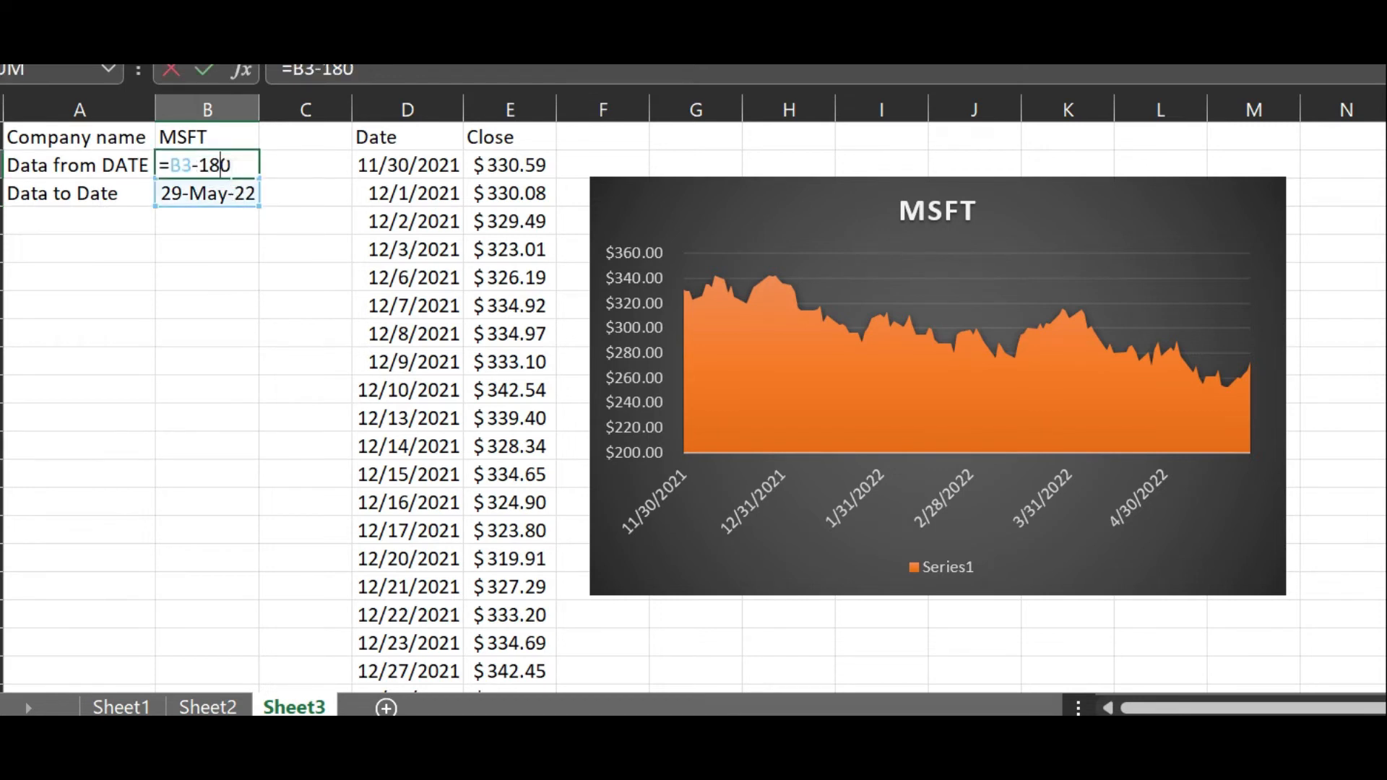
key(BackSpace)
key(BackSpace)
text(30)
key(Return)
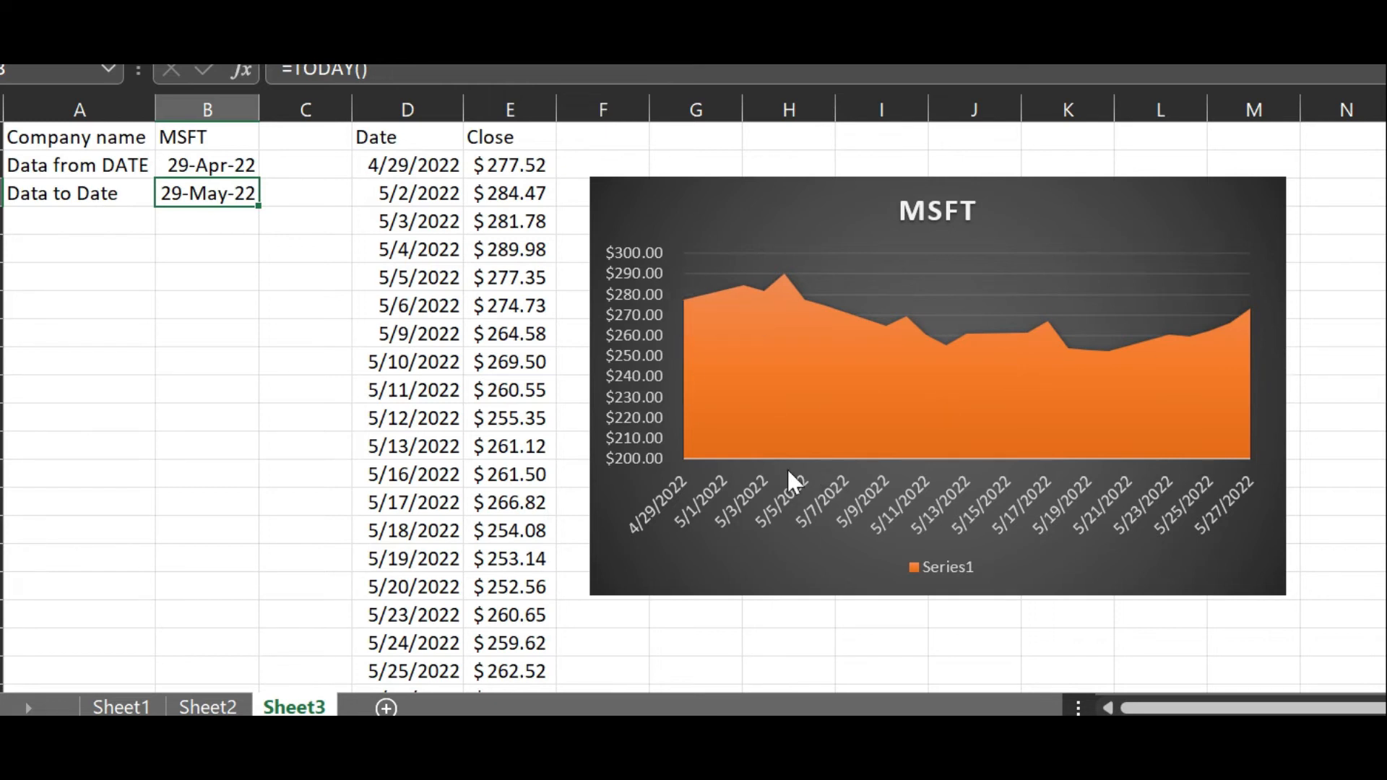
Set the minimum bound of the MSFT chart's vertical axis to 230.
click(642, 376)
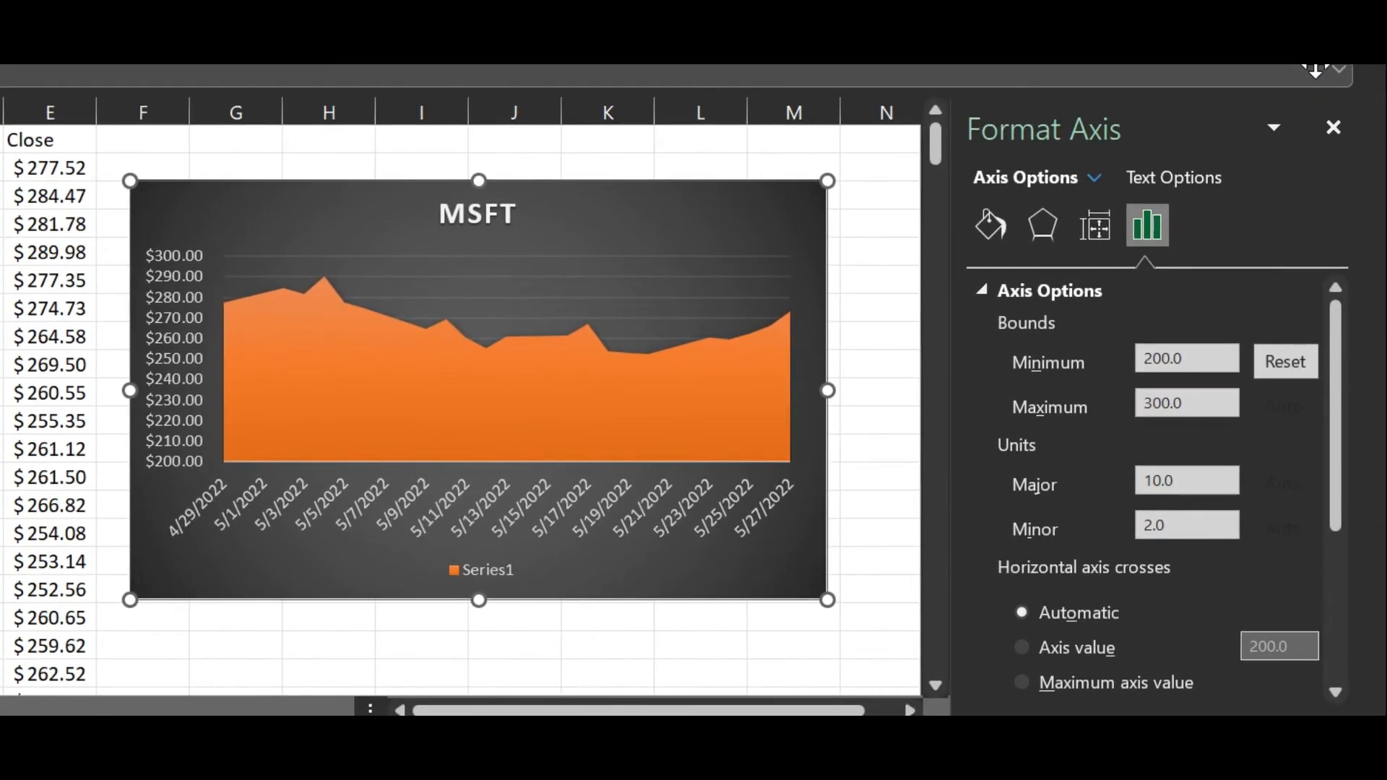
click(1166, 361)
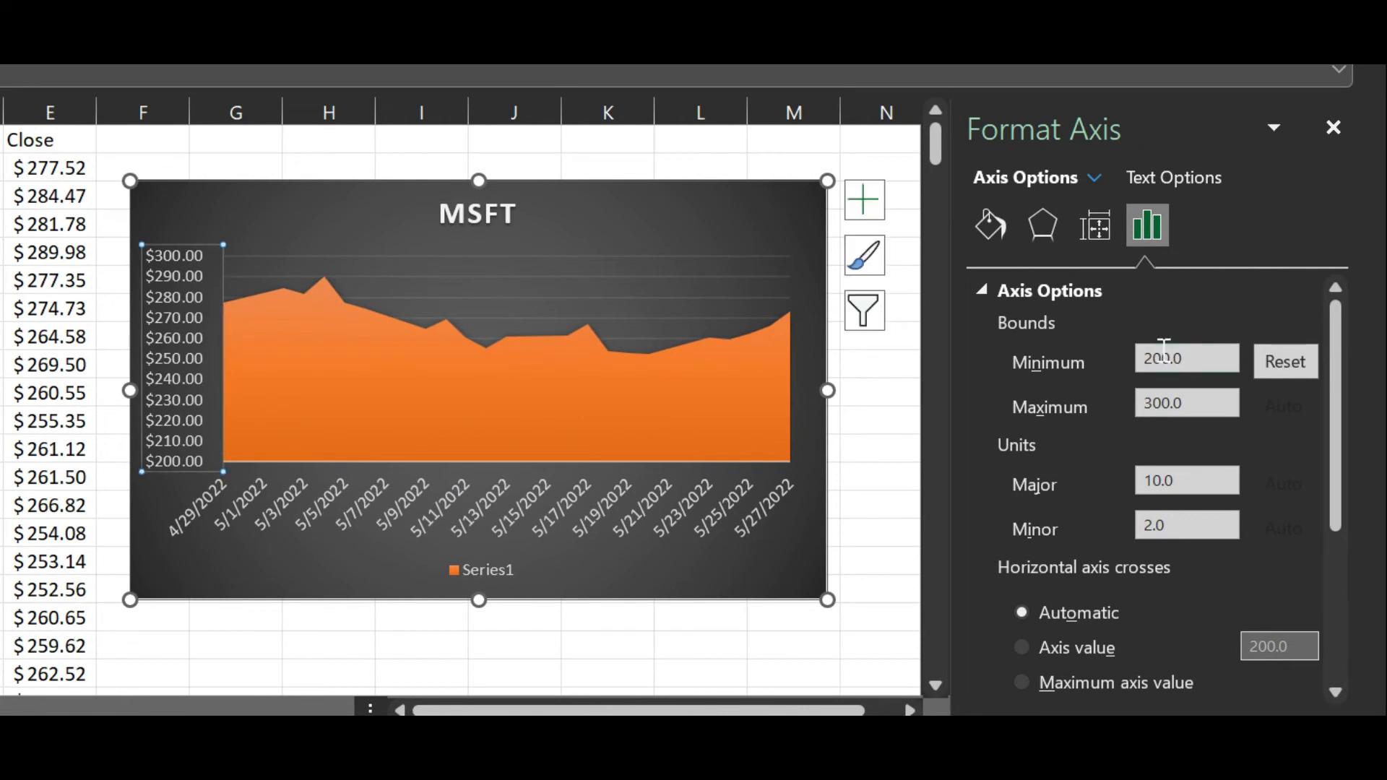
key(BackSpace)
text(3)
click(1271, 412)
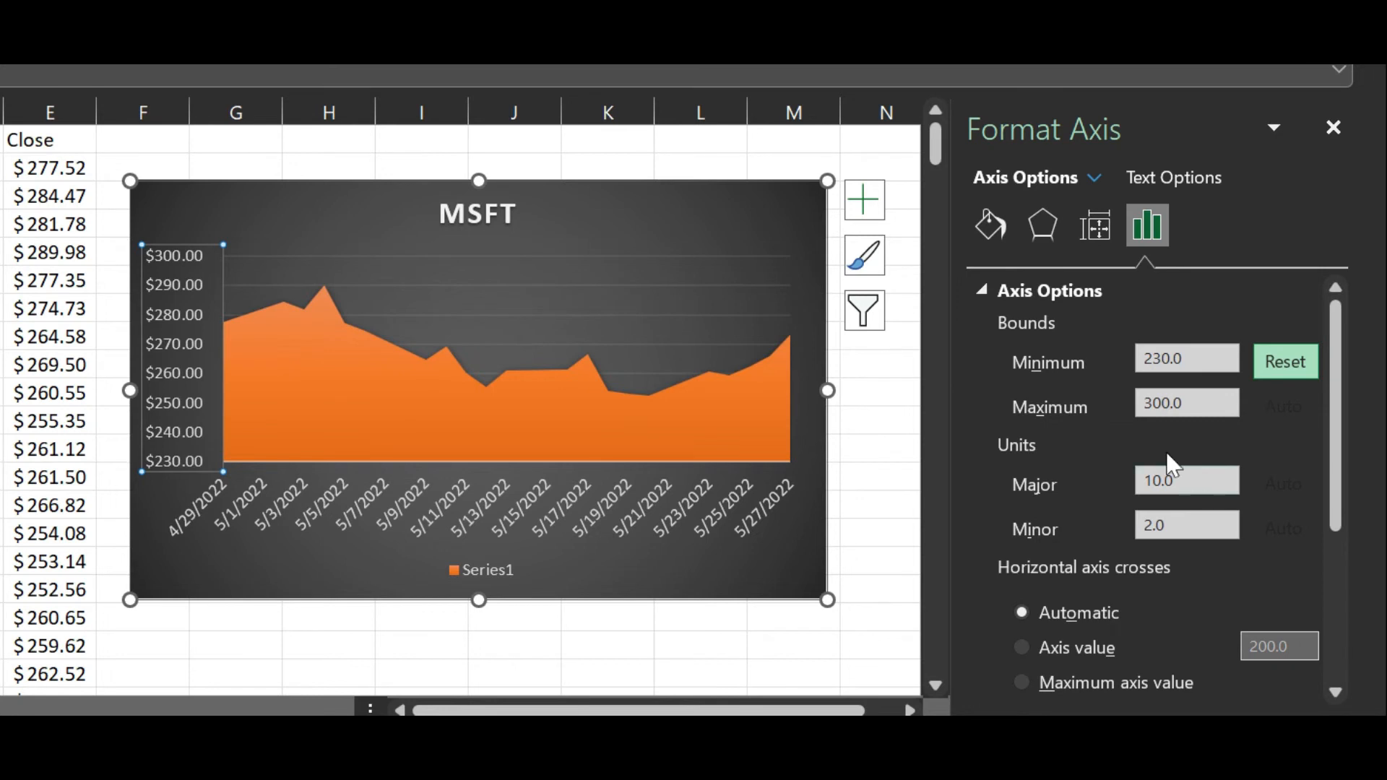
Set the vertical axis minimum bound to 210.
click(1162, 358)
key(BackSpace)
text(1)
click(1343, 431)
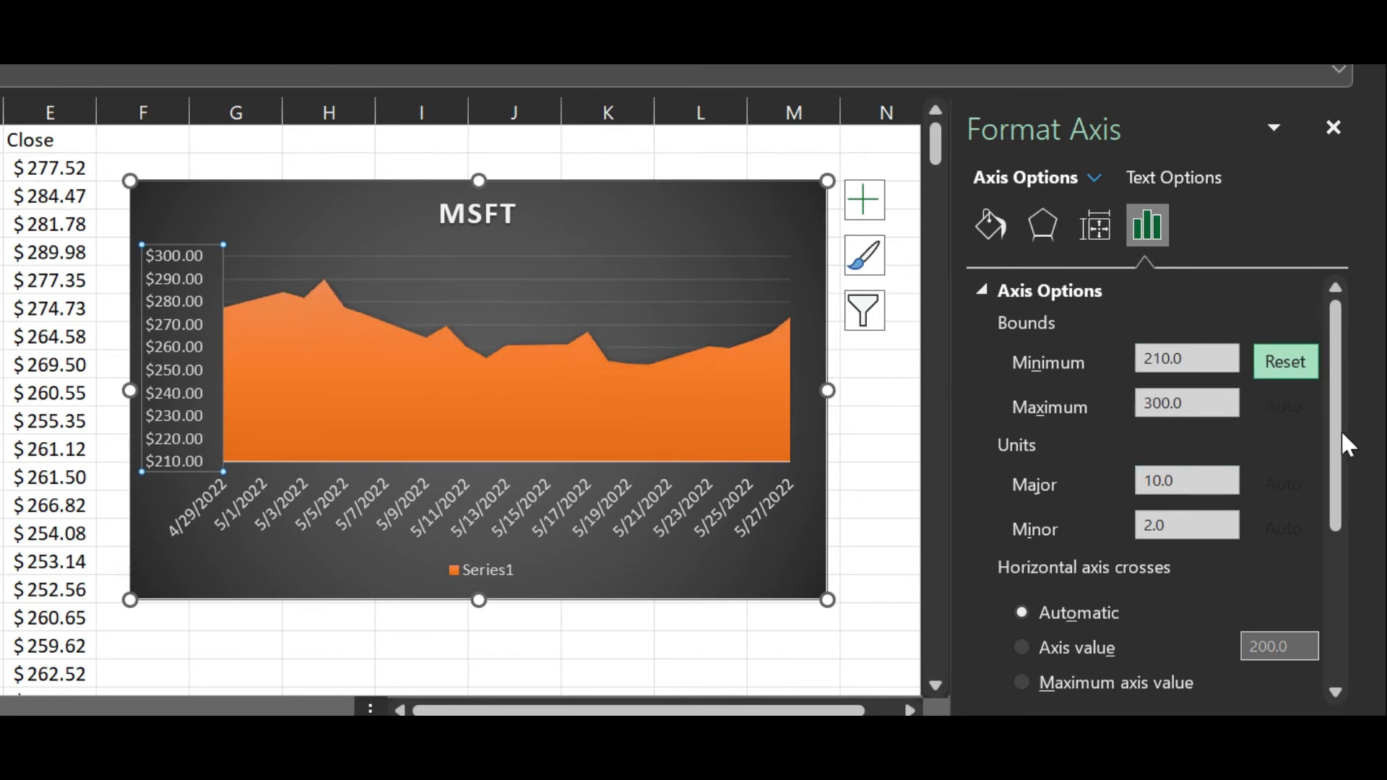
Set the vertical axis minimum bound to 240 and apply it to the MSFT chart.
drag(1140, 358, 1160, 358)
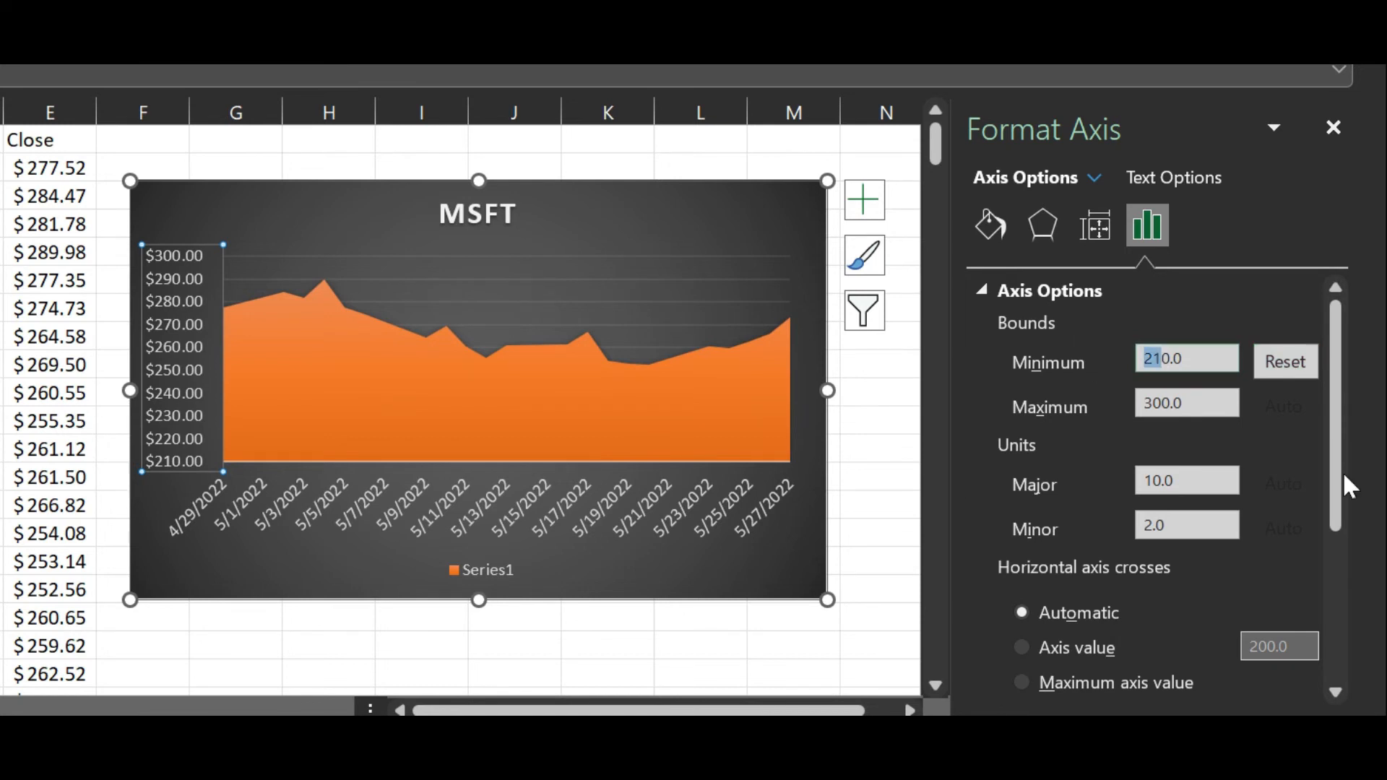
text(240)
key(Delete)
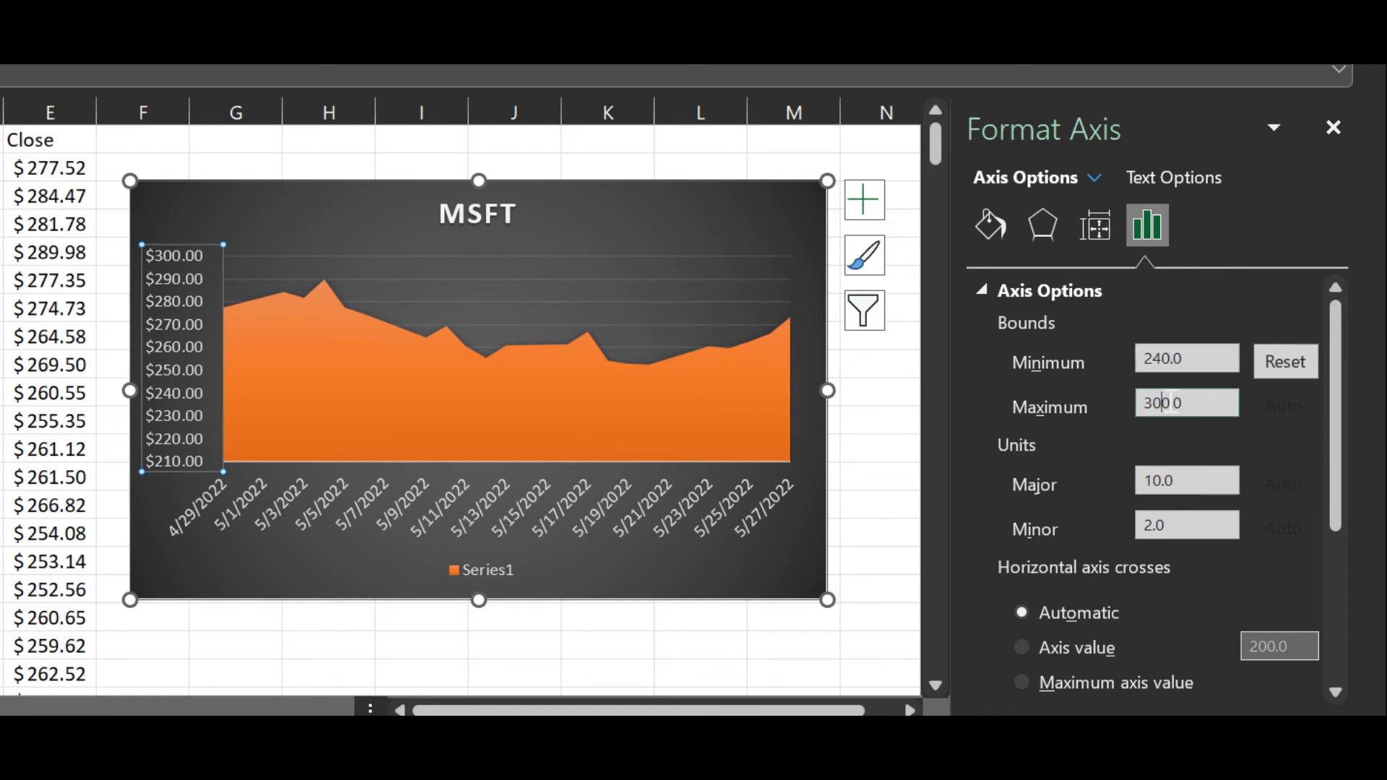
click(1163, 403)
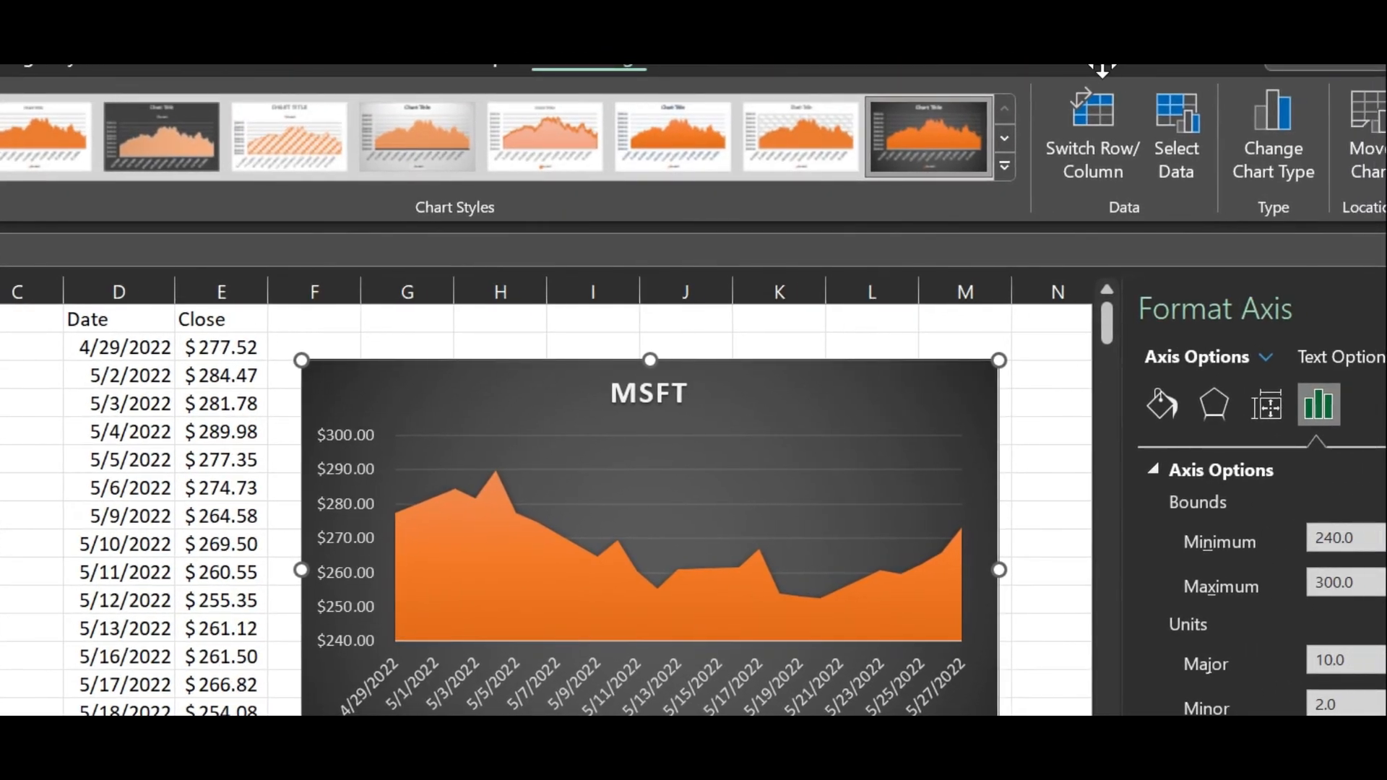
Preview the scatter, stock and line chart types, and change the MSFT chart to a 3-D Line chart.
click(1274, 146)
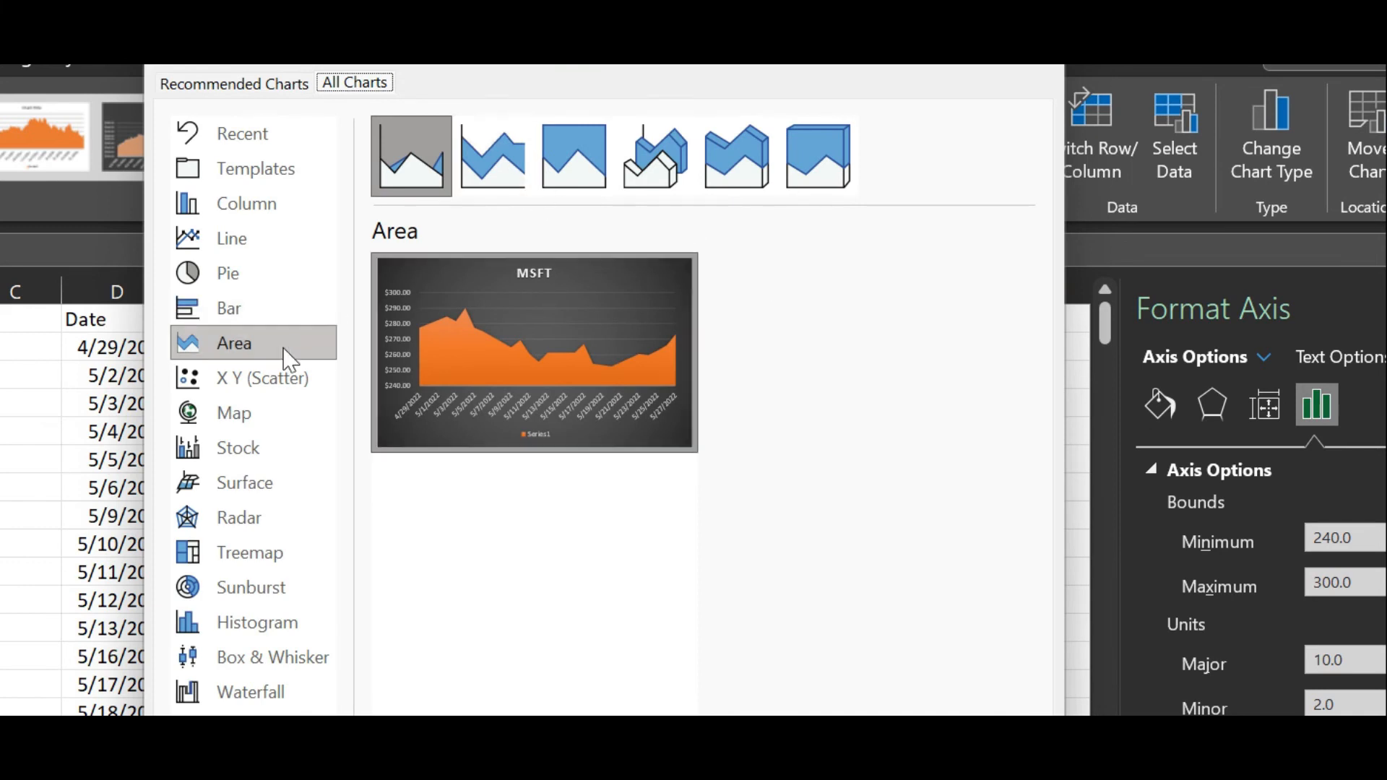
click(260, 370)
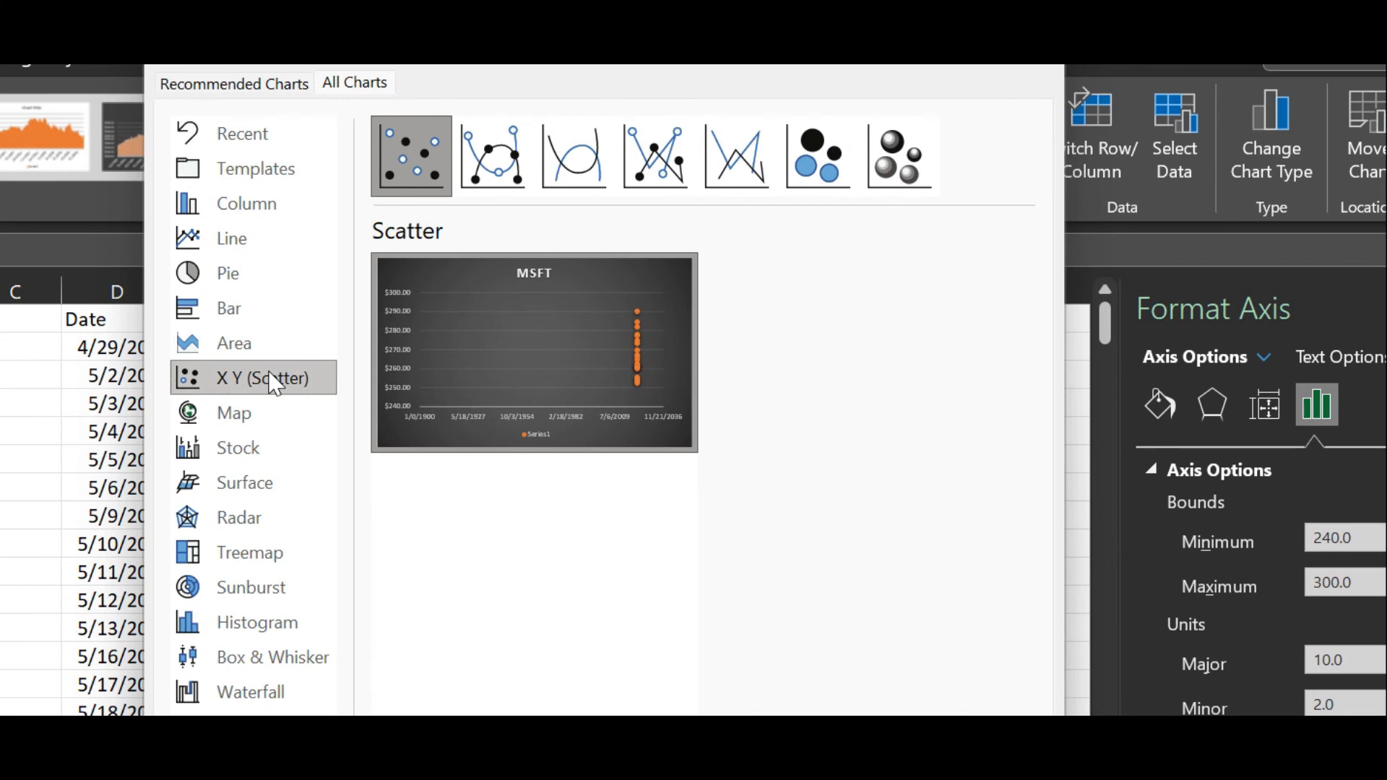
click(248, 449)
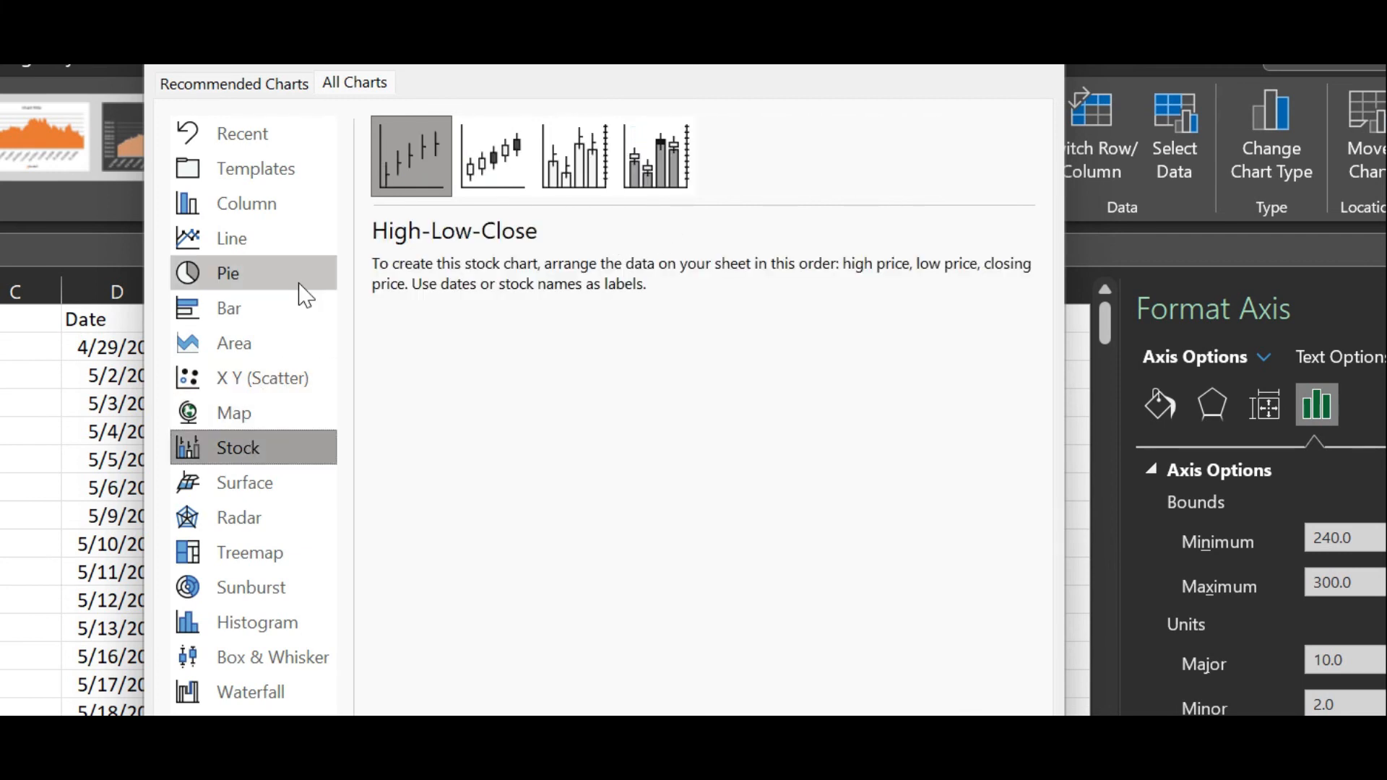
click(242, 246)
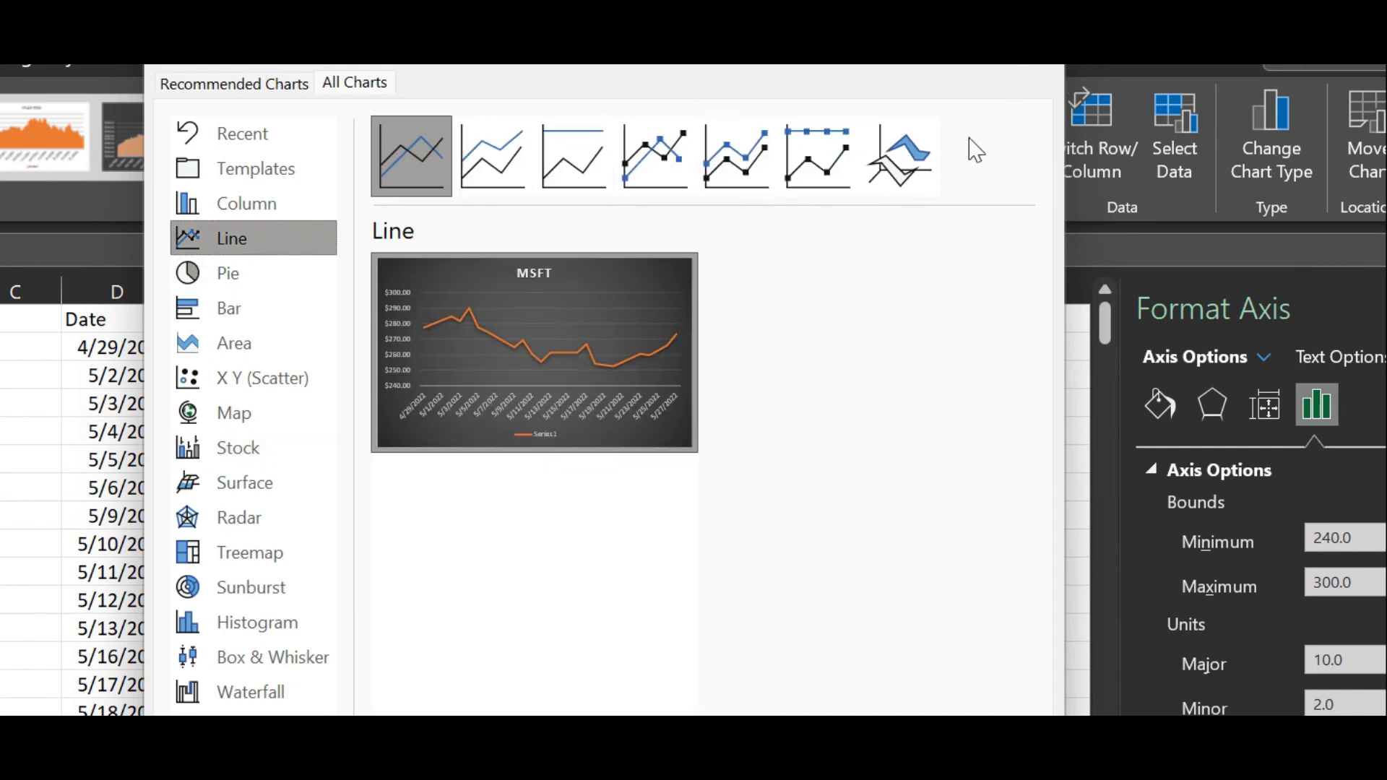
click(903, 166)
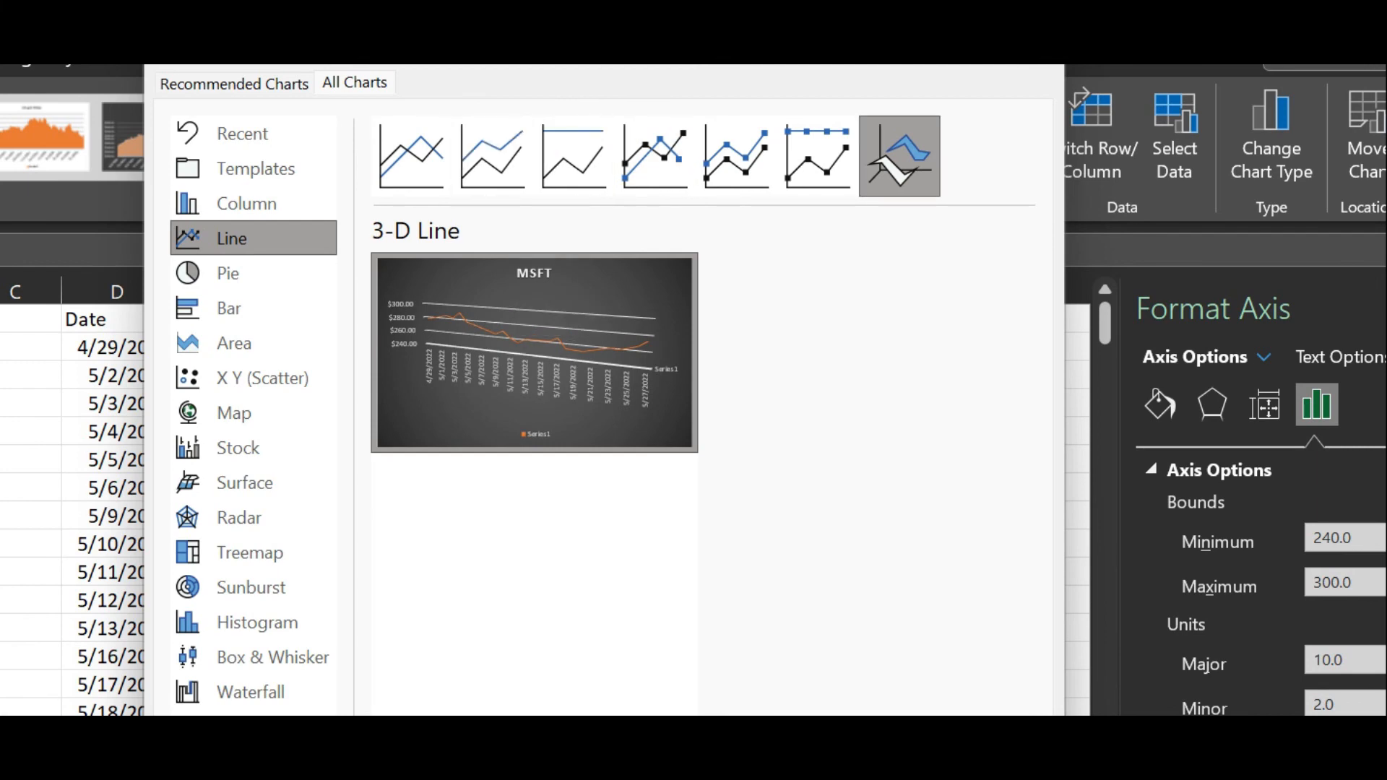
key(Return)
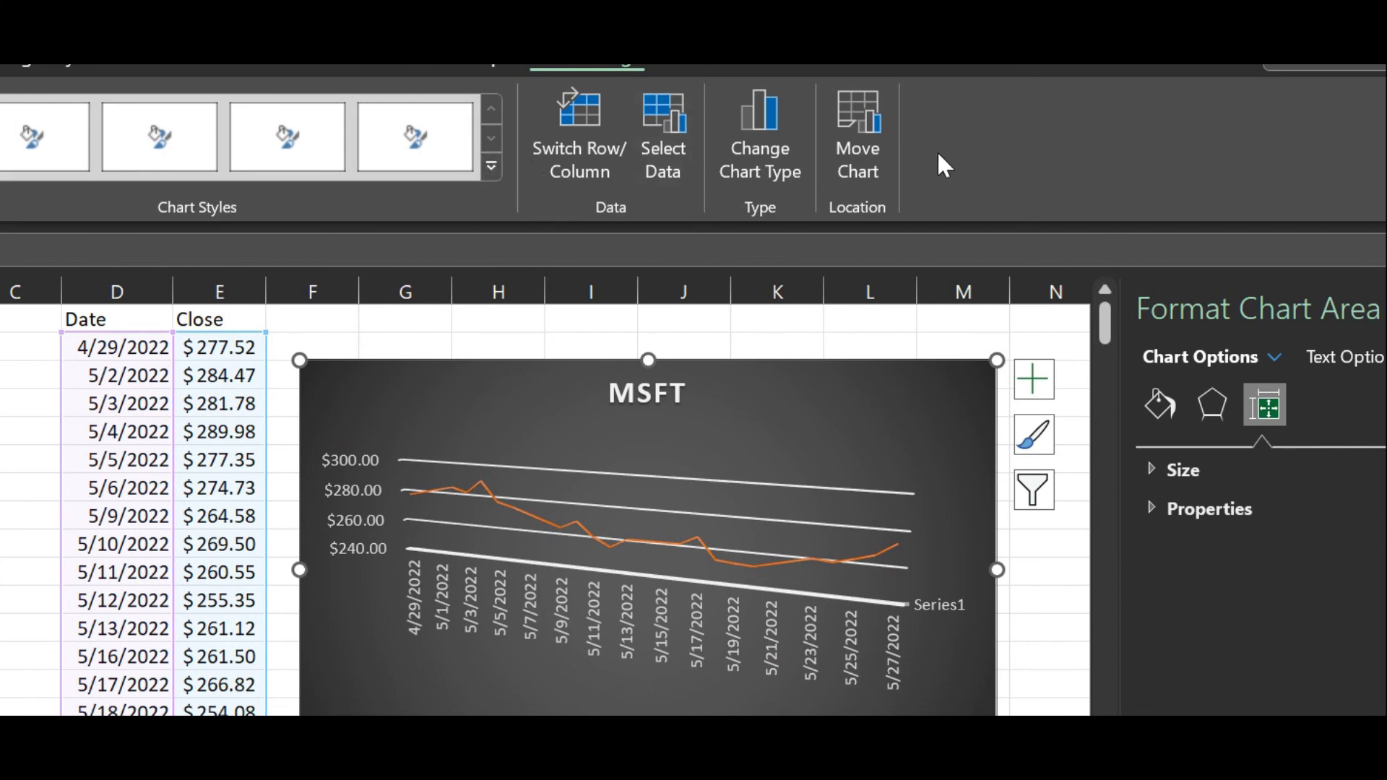
Change the MSFT chart type to Stacked Line.
click(759, 146)
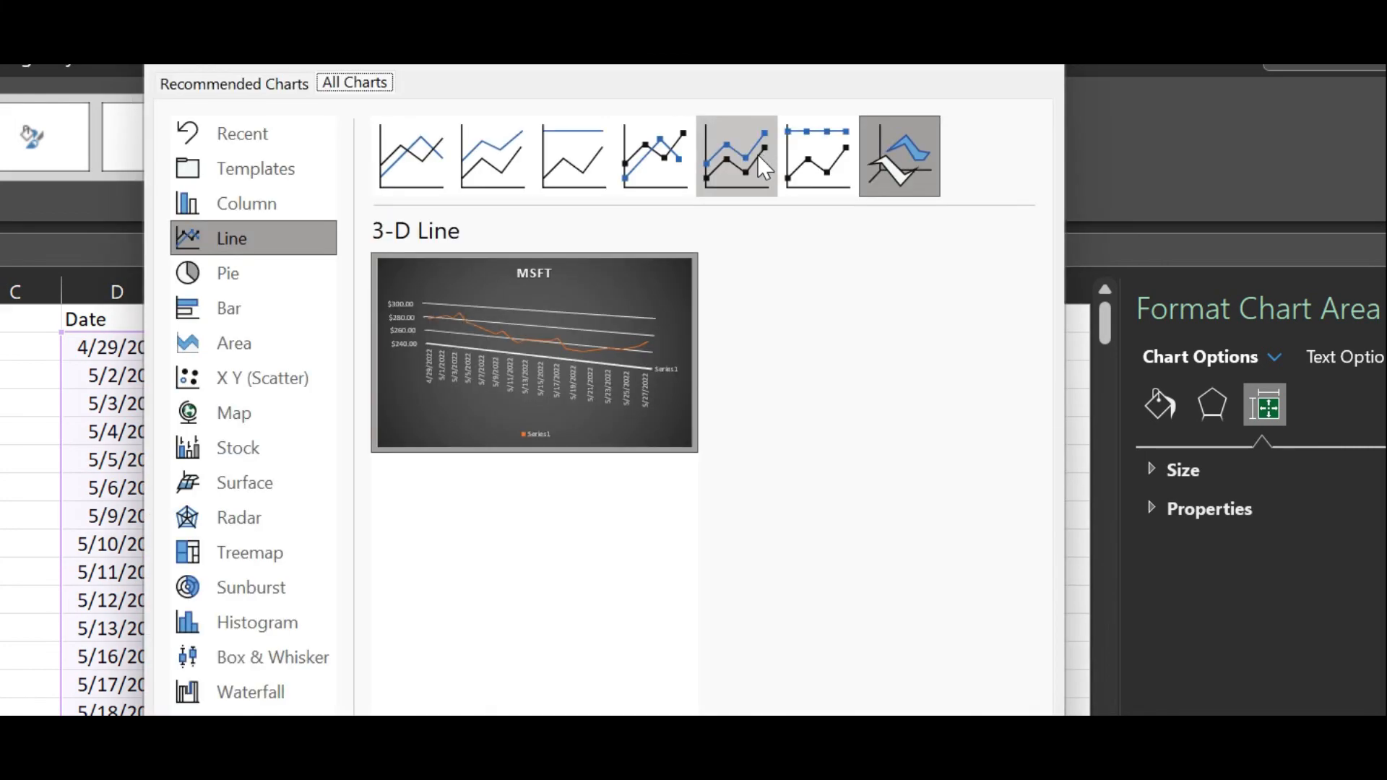
click(520, 170)
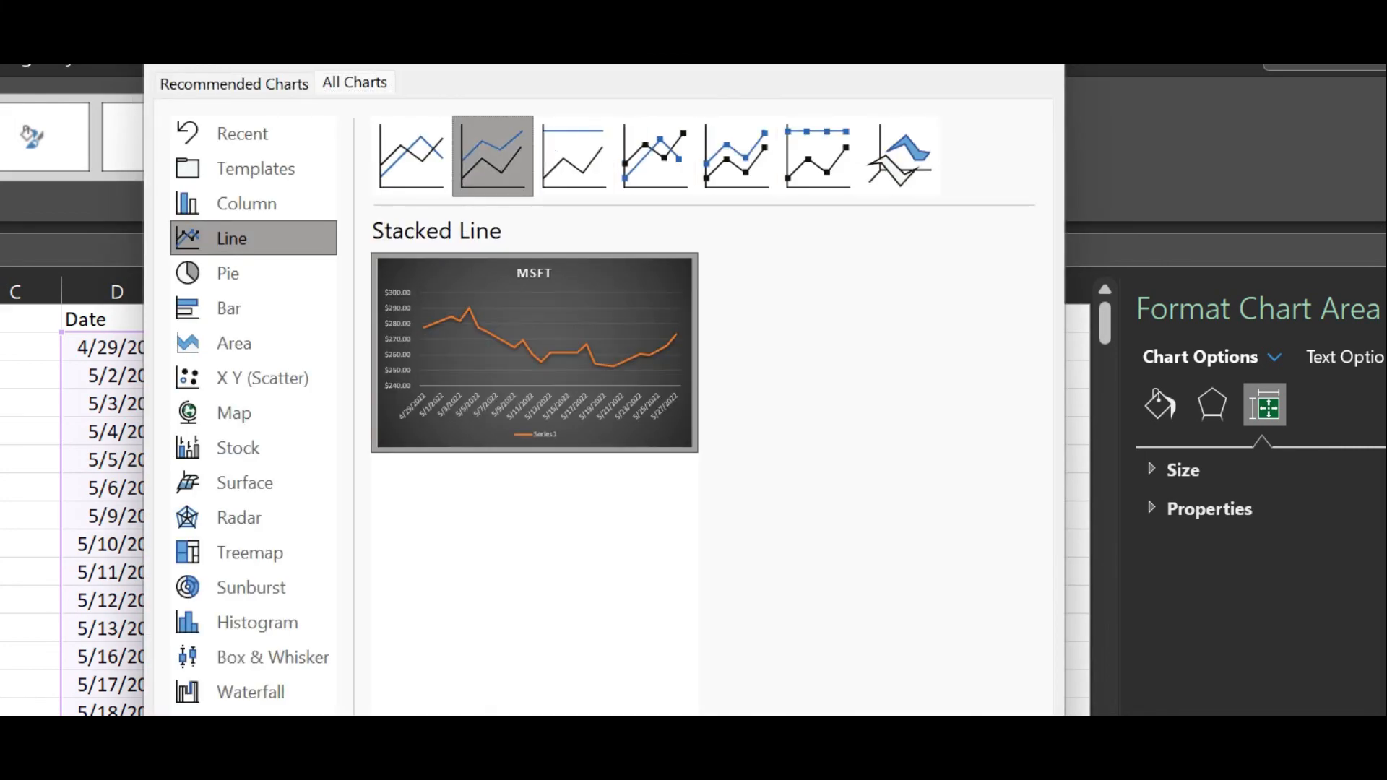
click(876, 779)
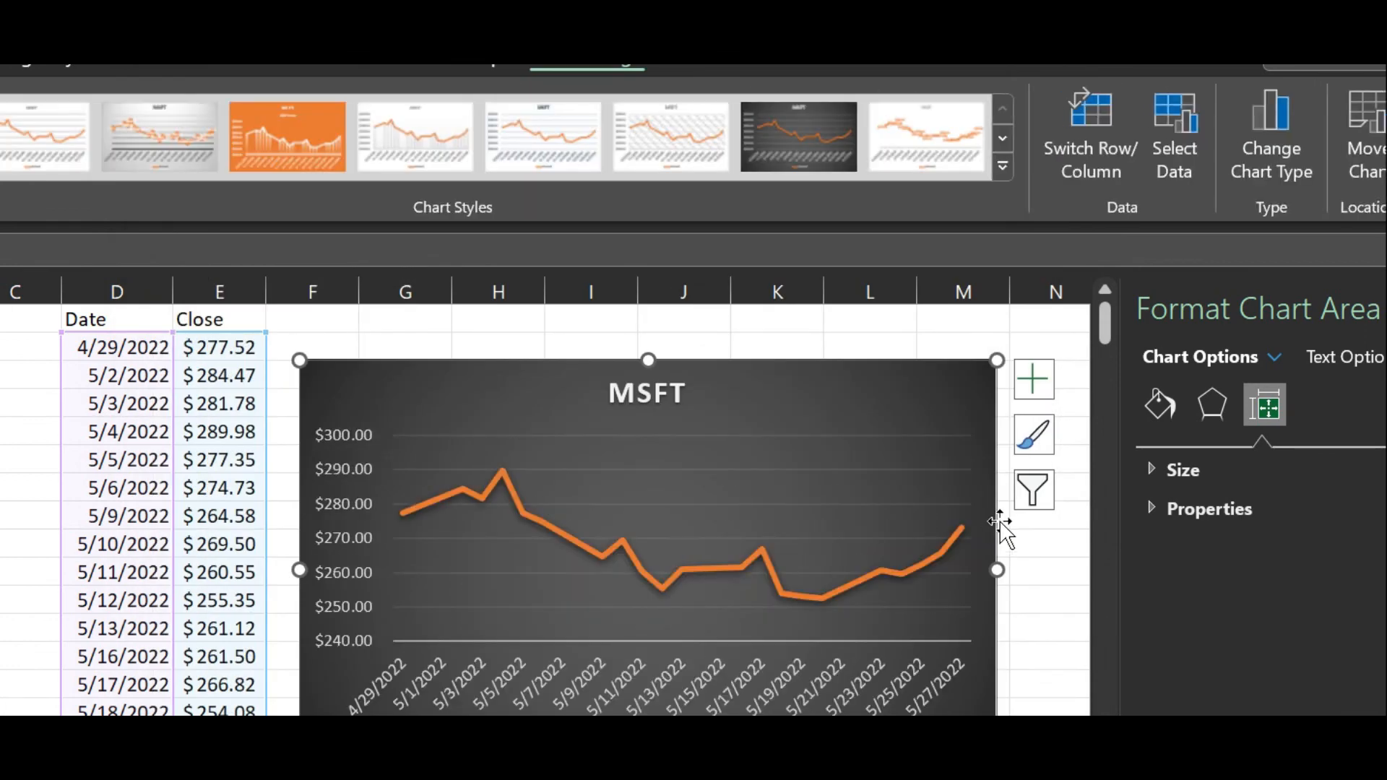
Apply the white chart style with vertical drop lines to the MSFT line chart and select its drop lines.
click(264, 145)
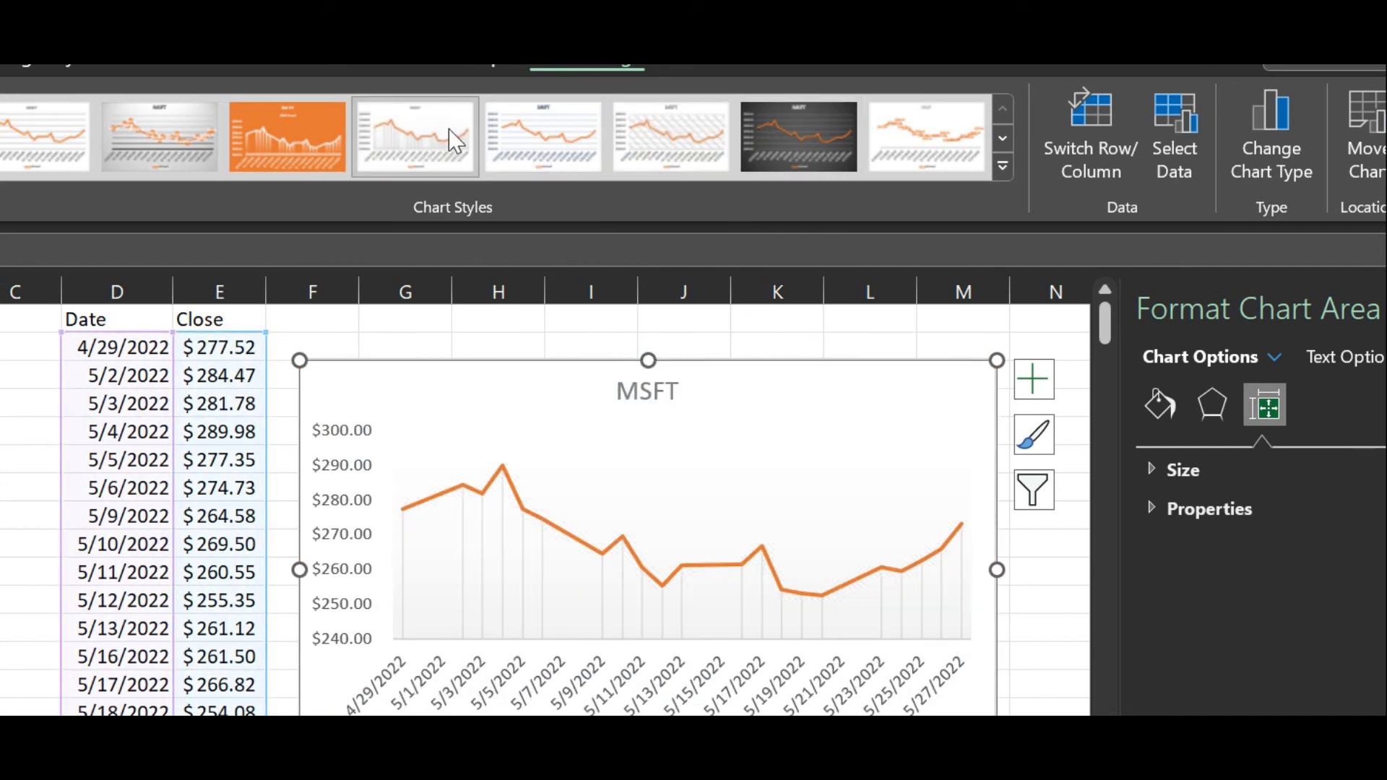
click(455, 141)
click(464, 567)
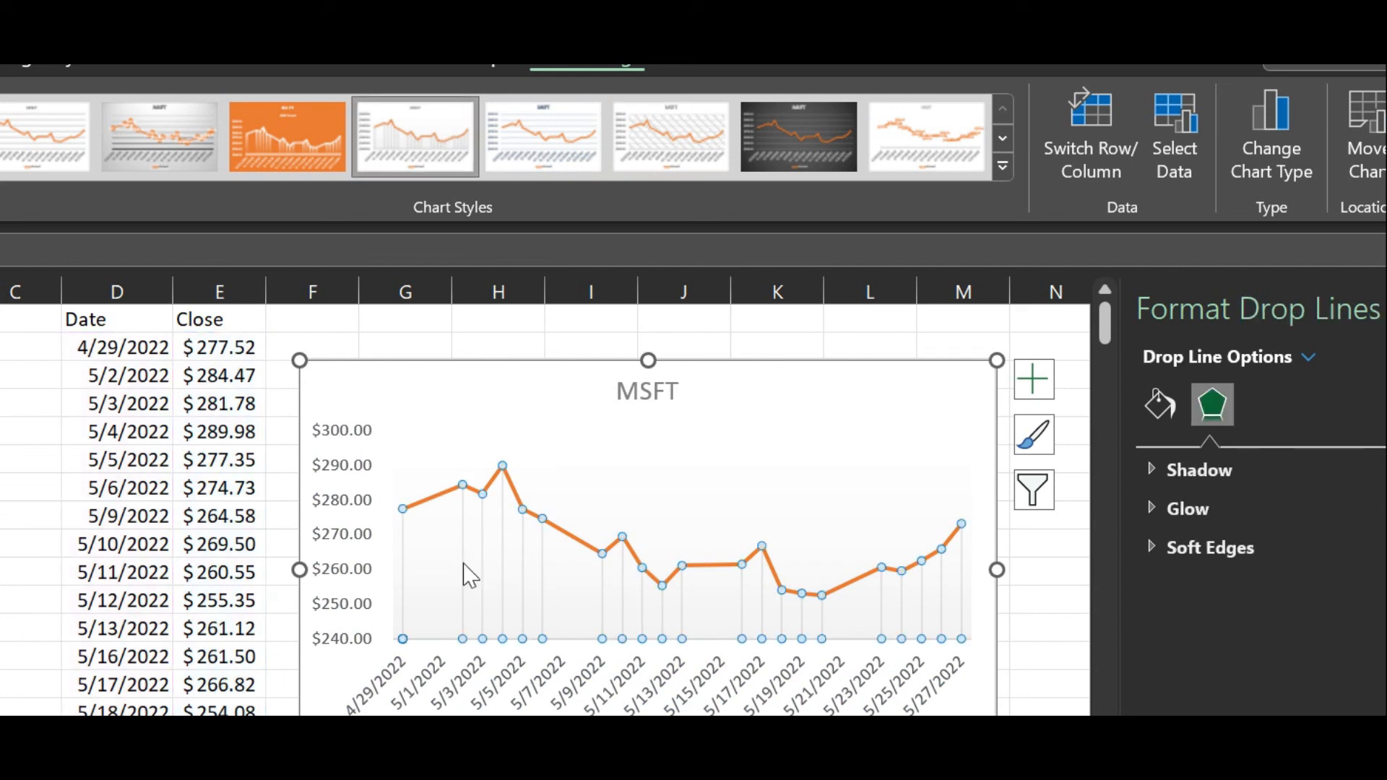